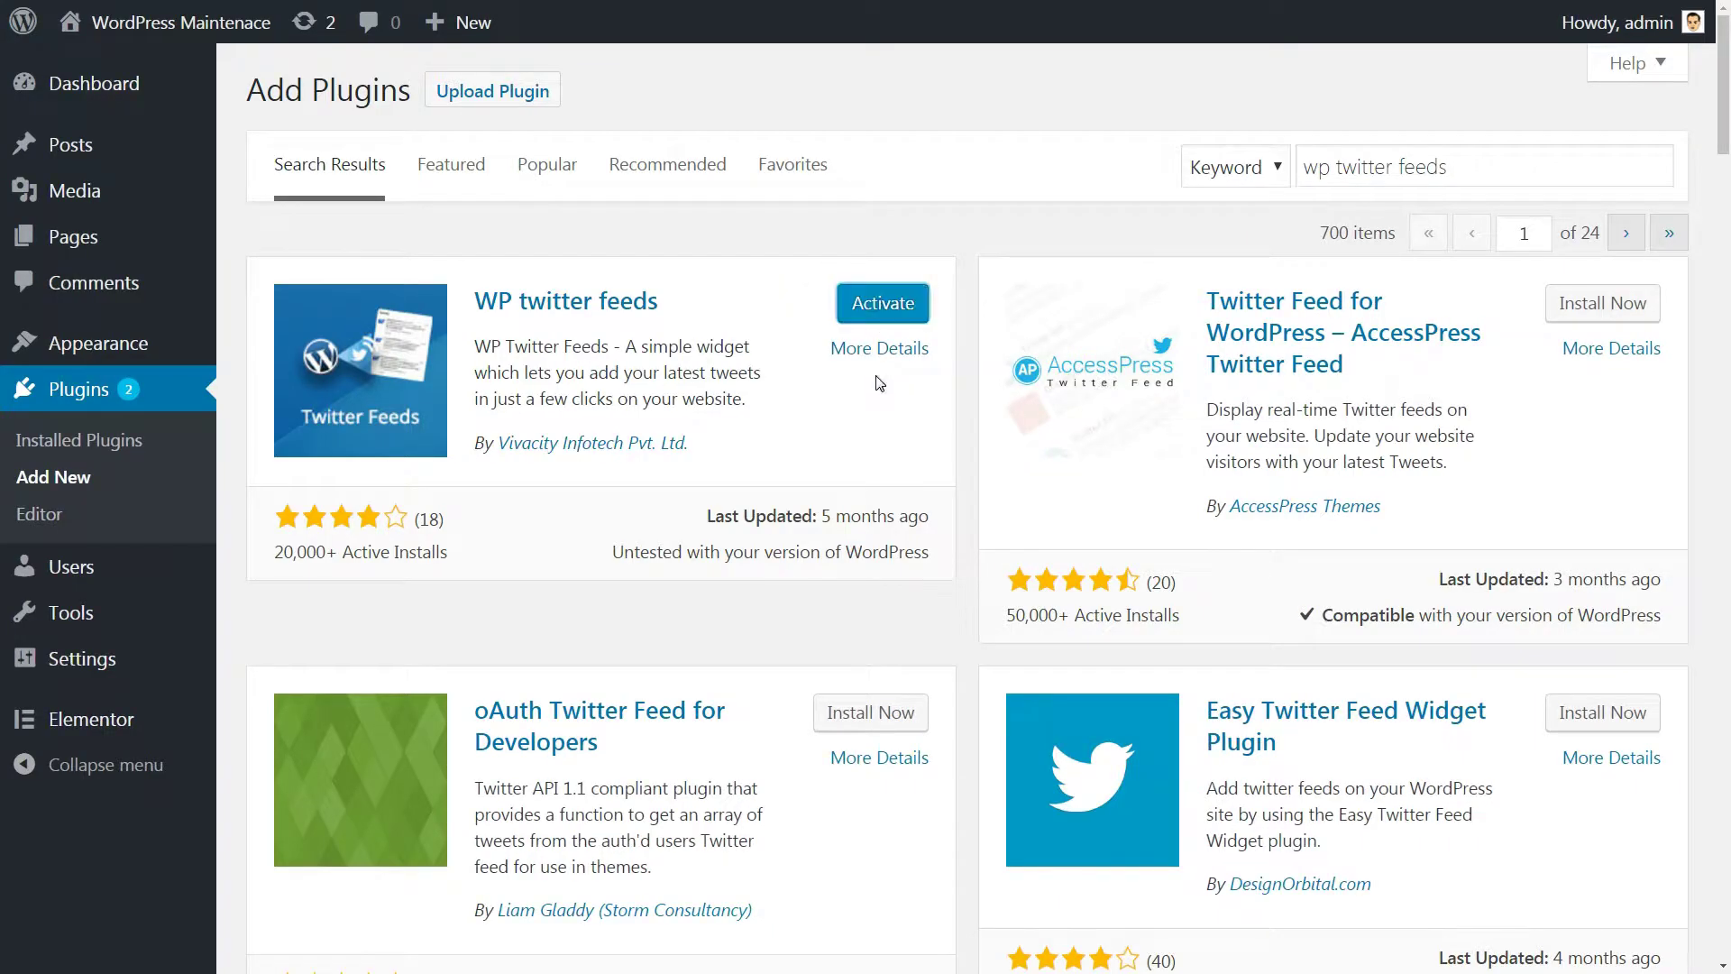
Step: Activate WP Twitter Feeds and add its widget to the Footer Two area
{"action": "left_click", "coordinate": [883, 312]}
{"action": "mouse_move", "coordinate": [98, 344]}
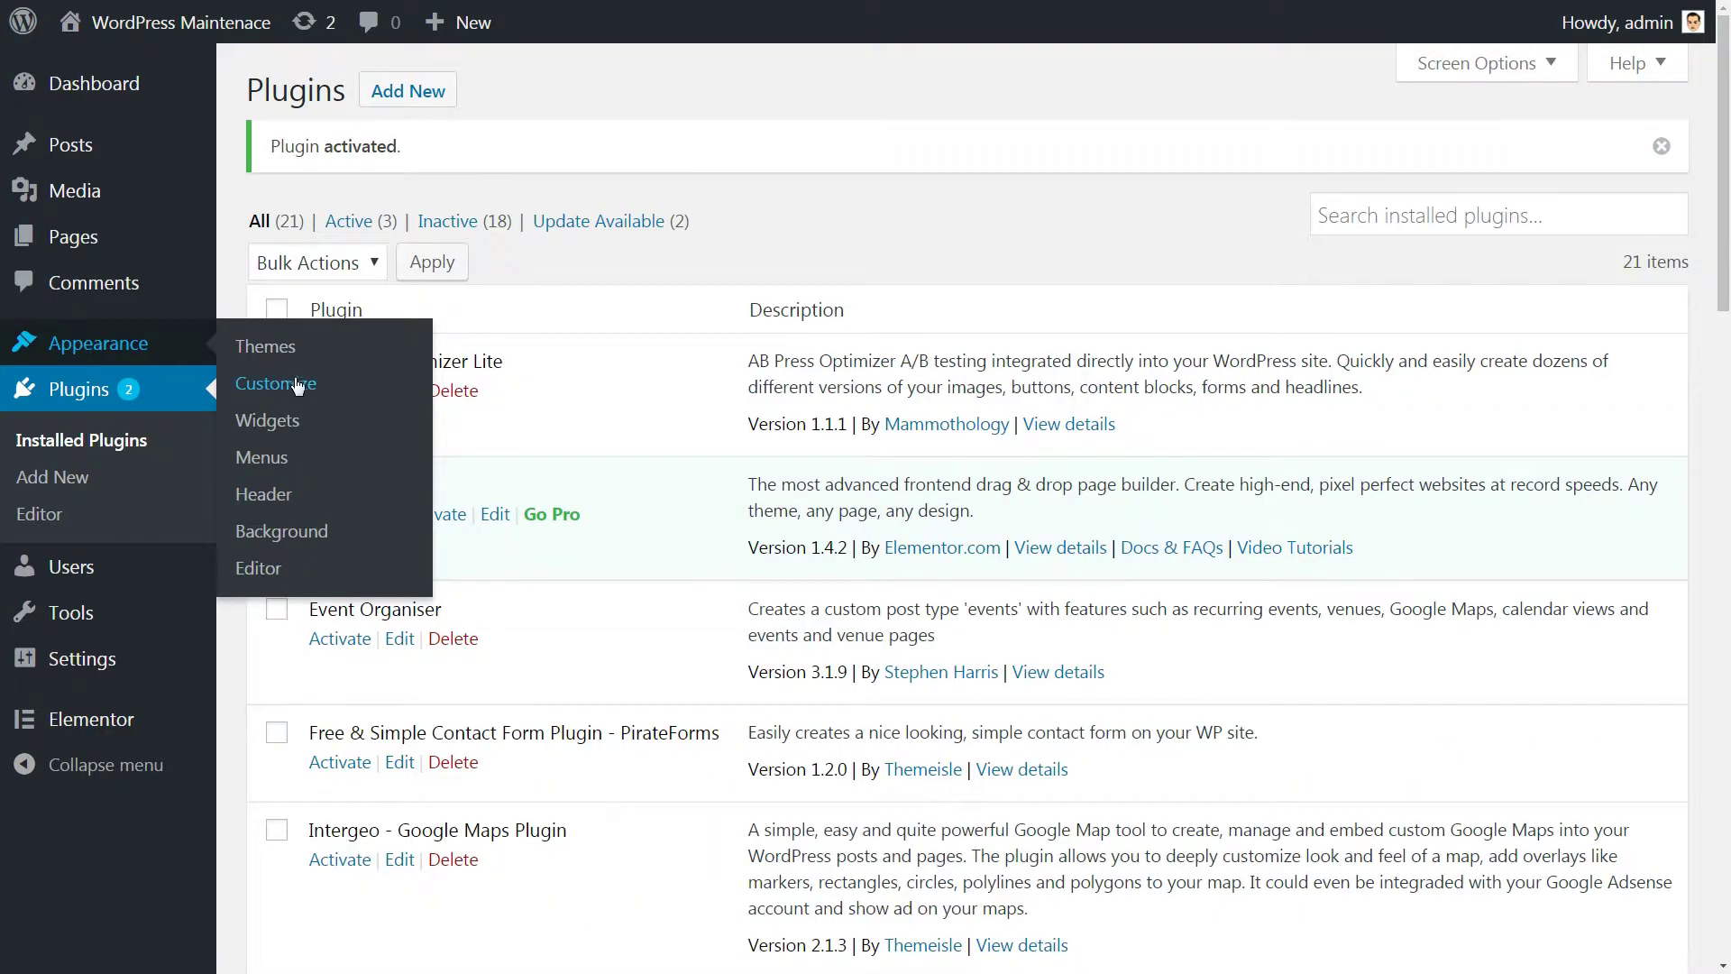
{"action": "left_click", "coordinate": [300, 386]}
{"action": "left_click", "coordinate": [368, 670]}
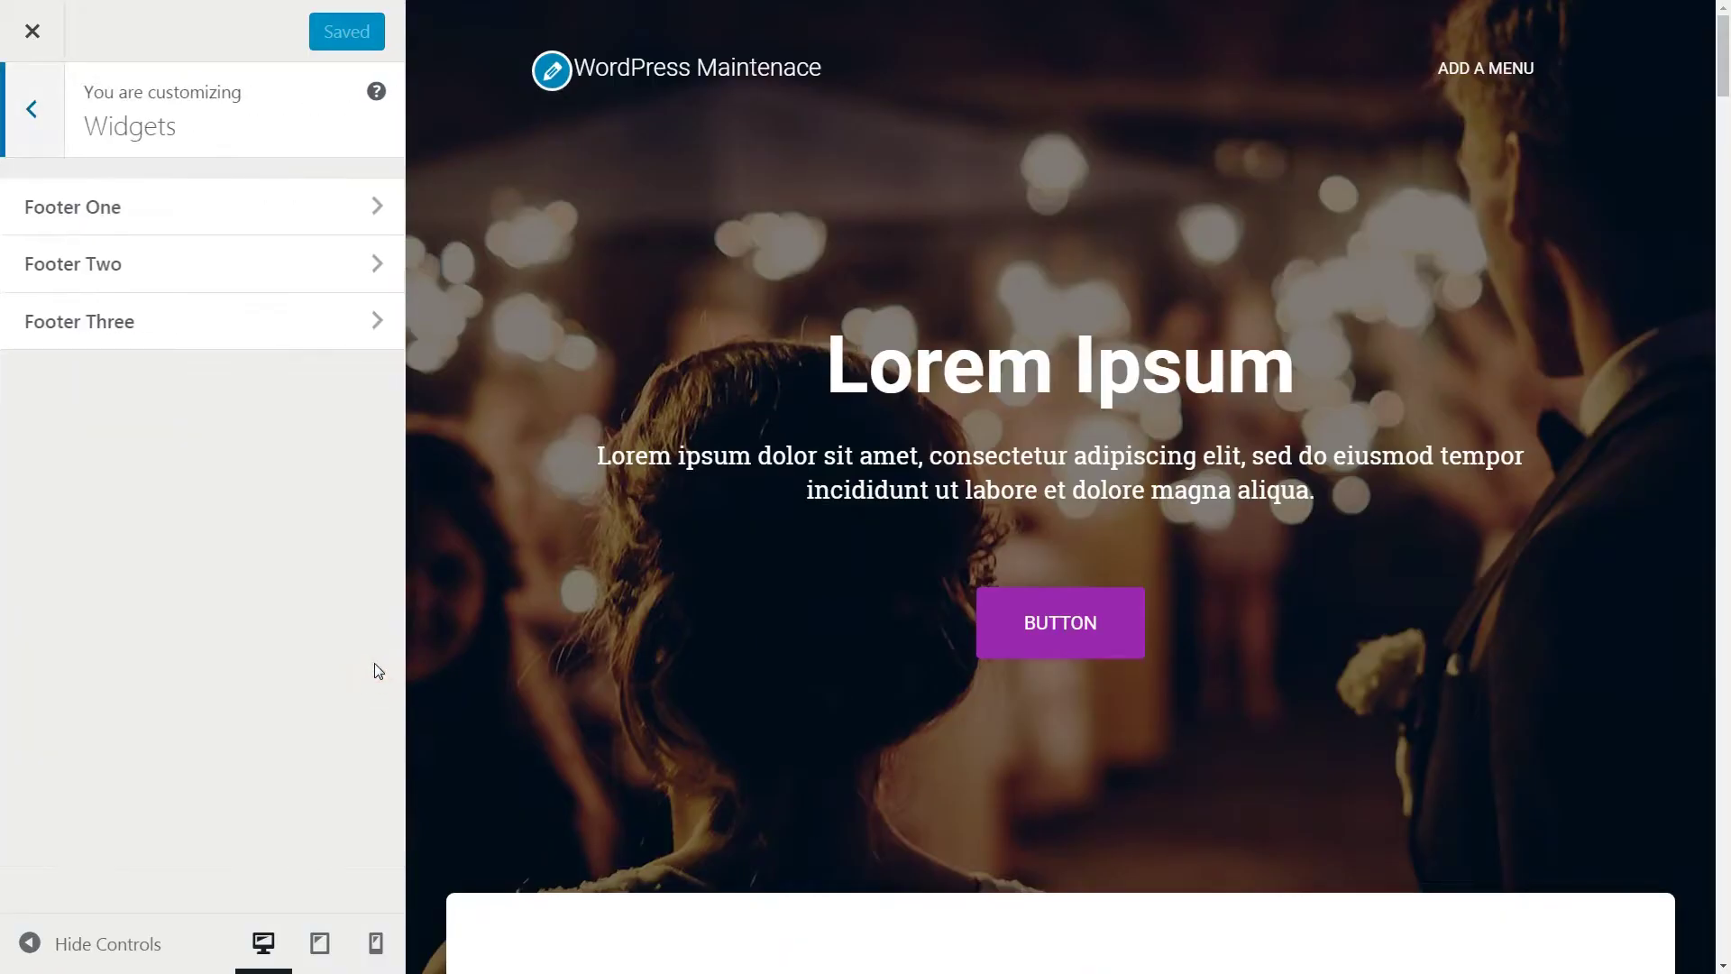
{"action": "left_click", "coordinate": [373, 271]}
{"action": "left_click", "coordinate": [312, 203]}
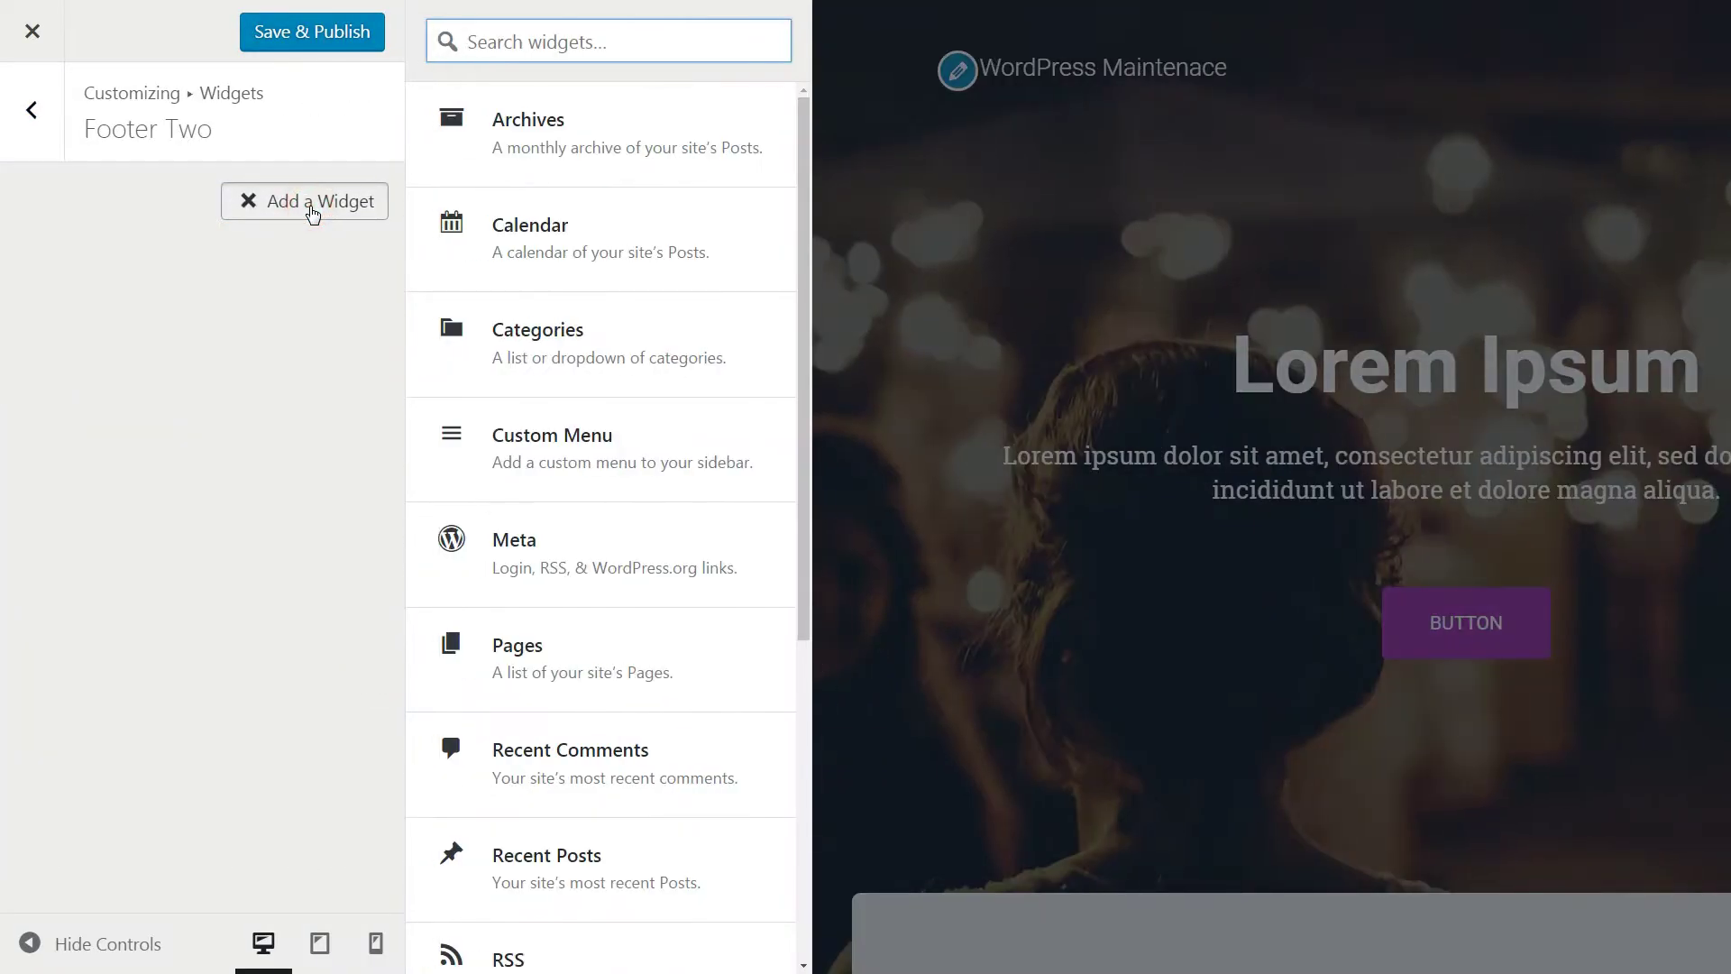
{"action": "scroll", "coordinate": [600, 664], "scroll_direction": "down", "scroll_amount": 5}
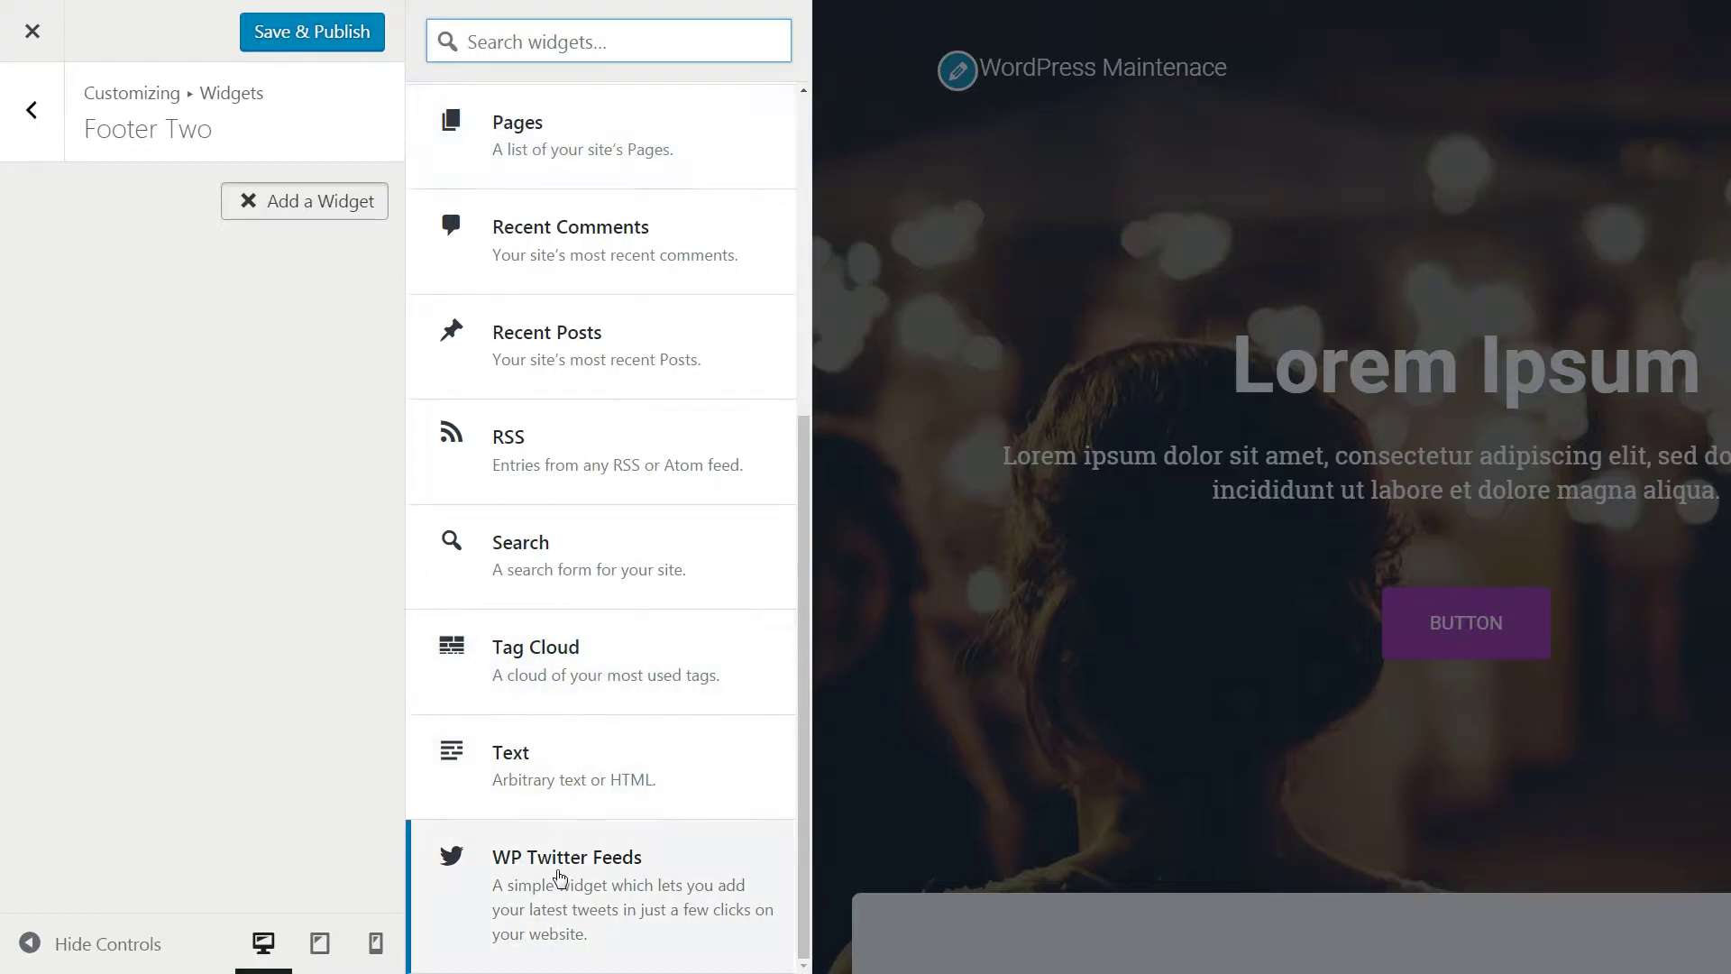
{"action": "left_click", "coordinate": [556, 872]}
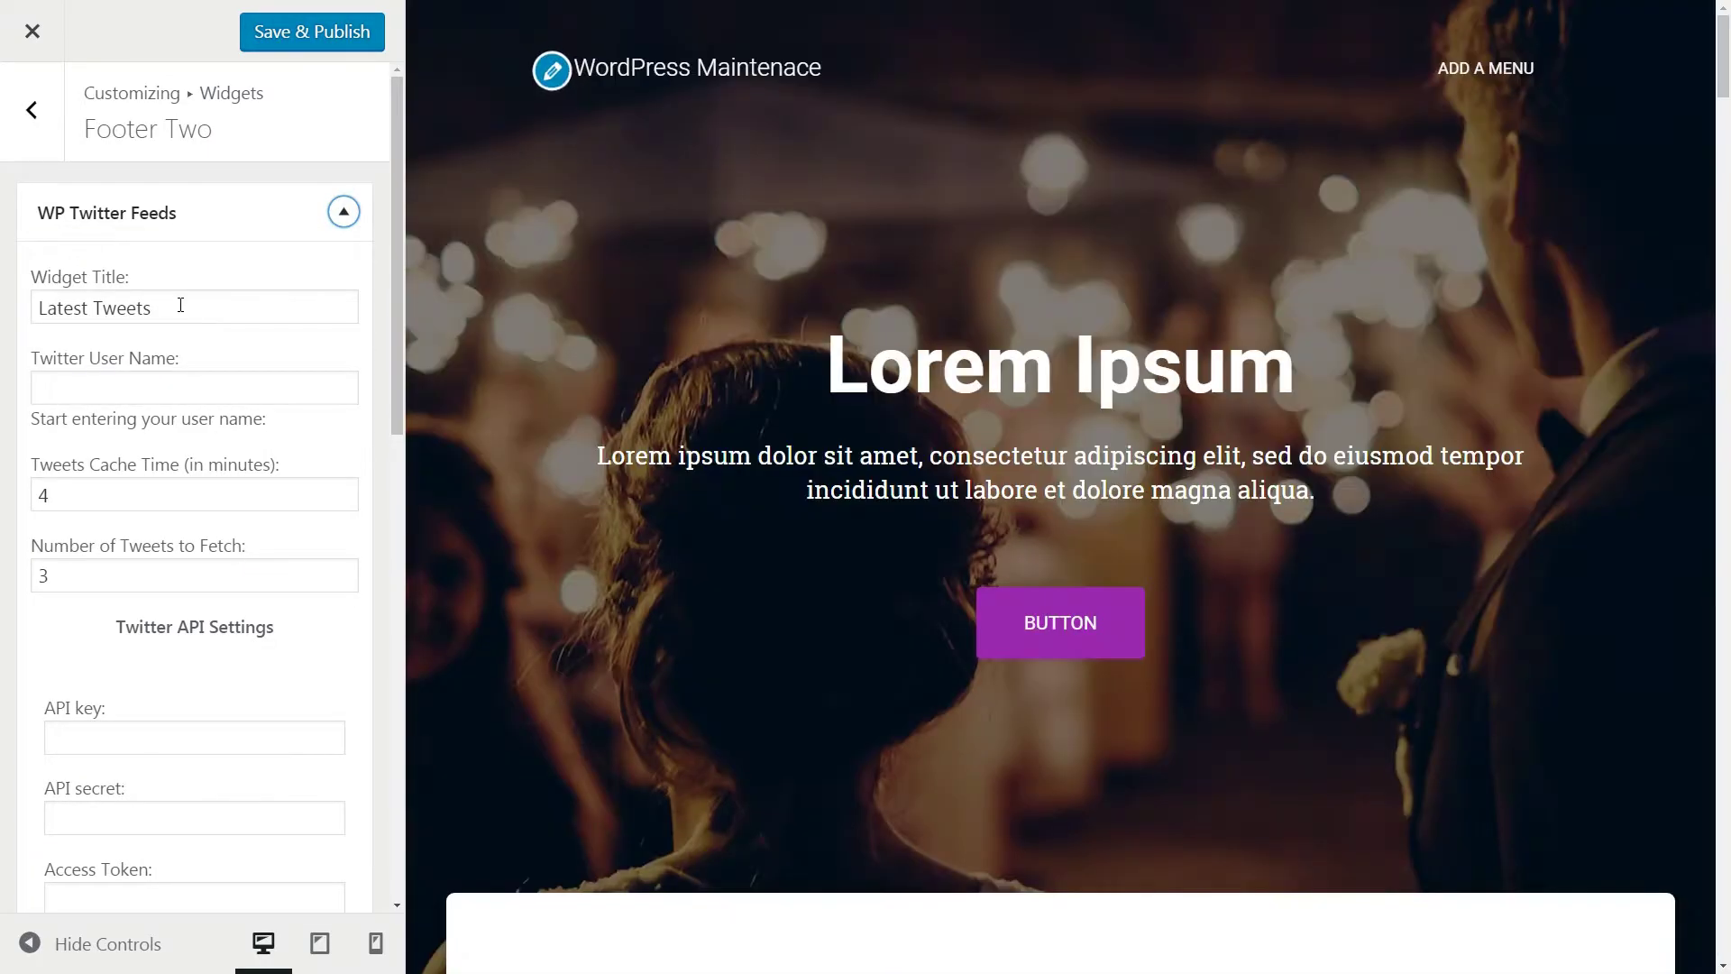
Step: Go through the widget's title, username, cache, tweet count, API key and token fields
{"action": "left_click", "coordinate": [176, 305]}
{"action": "left_click", "coordinate": [135, 386]}
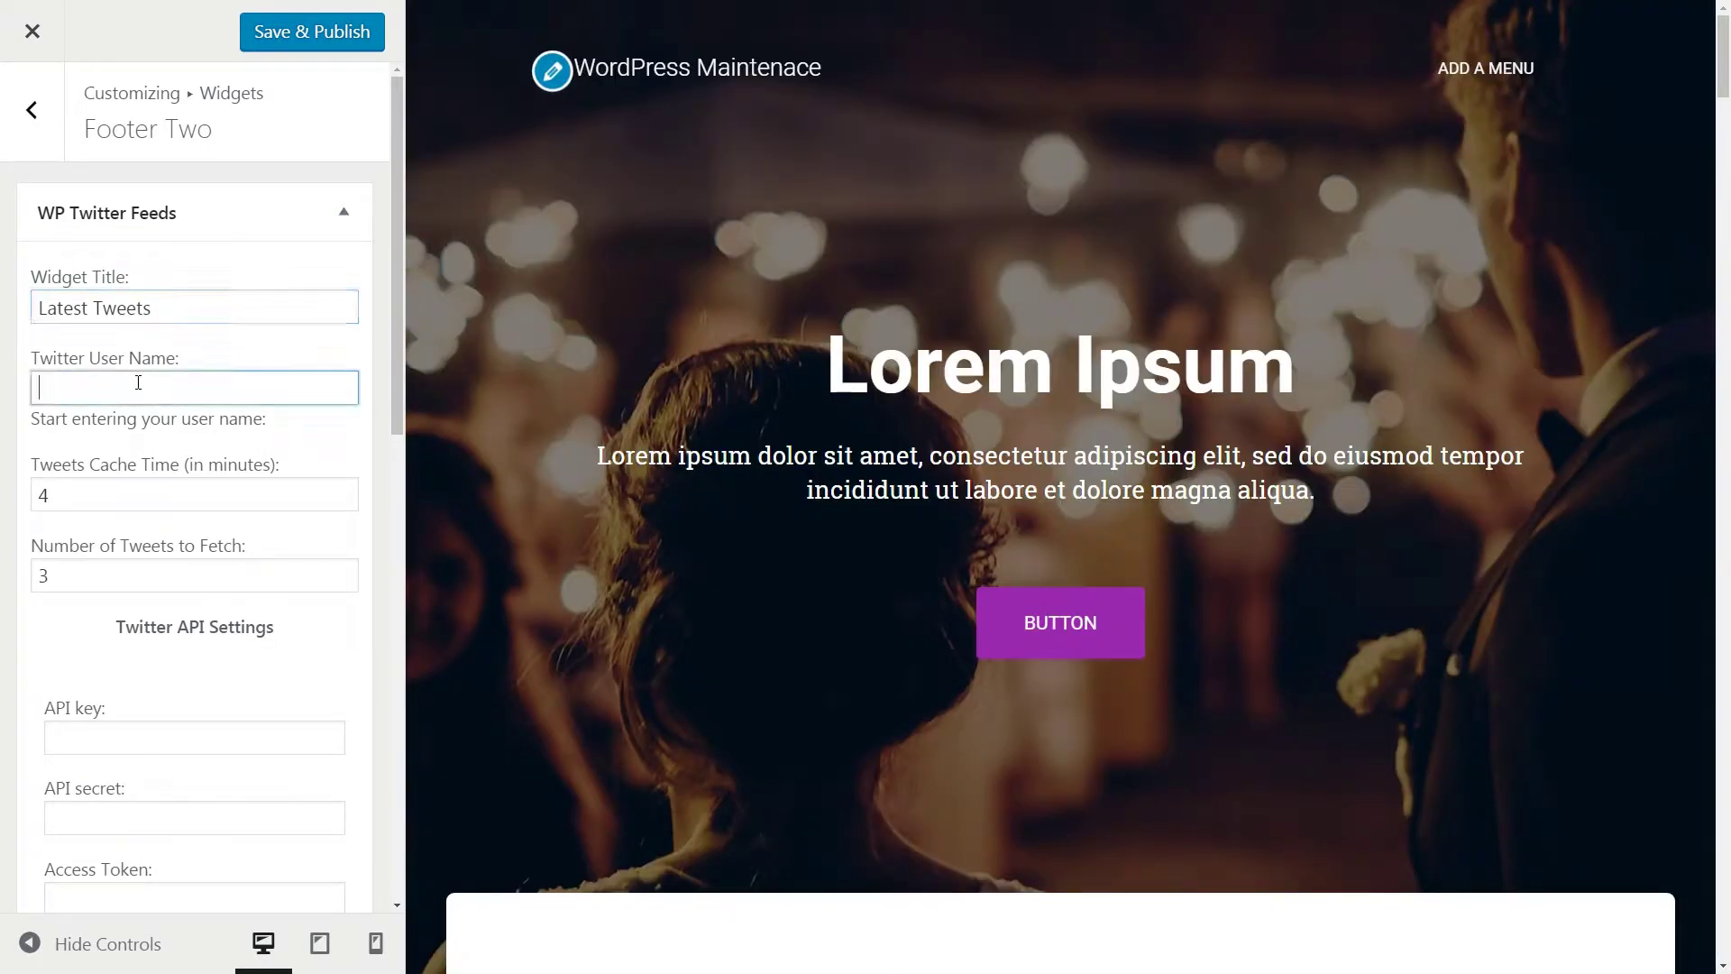
{"action": "left_click", "coordinate": [88, 490]}
{"action": "left_click", "coordinate": [66, 573]}
{"action": "left_click_drag", "start_coordinate": [399, 355], "coordinate": [386, 564]}
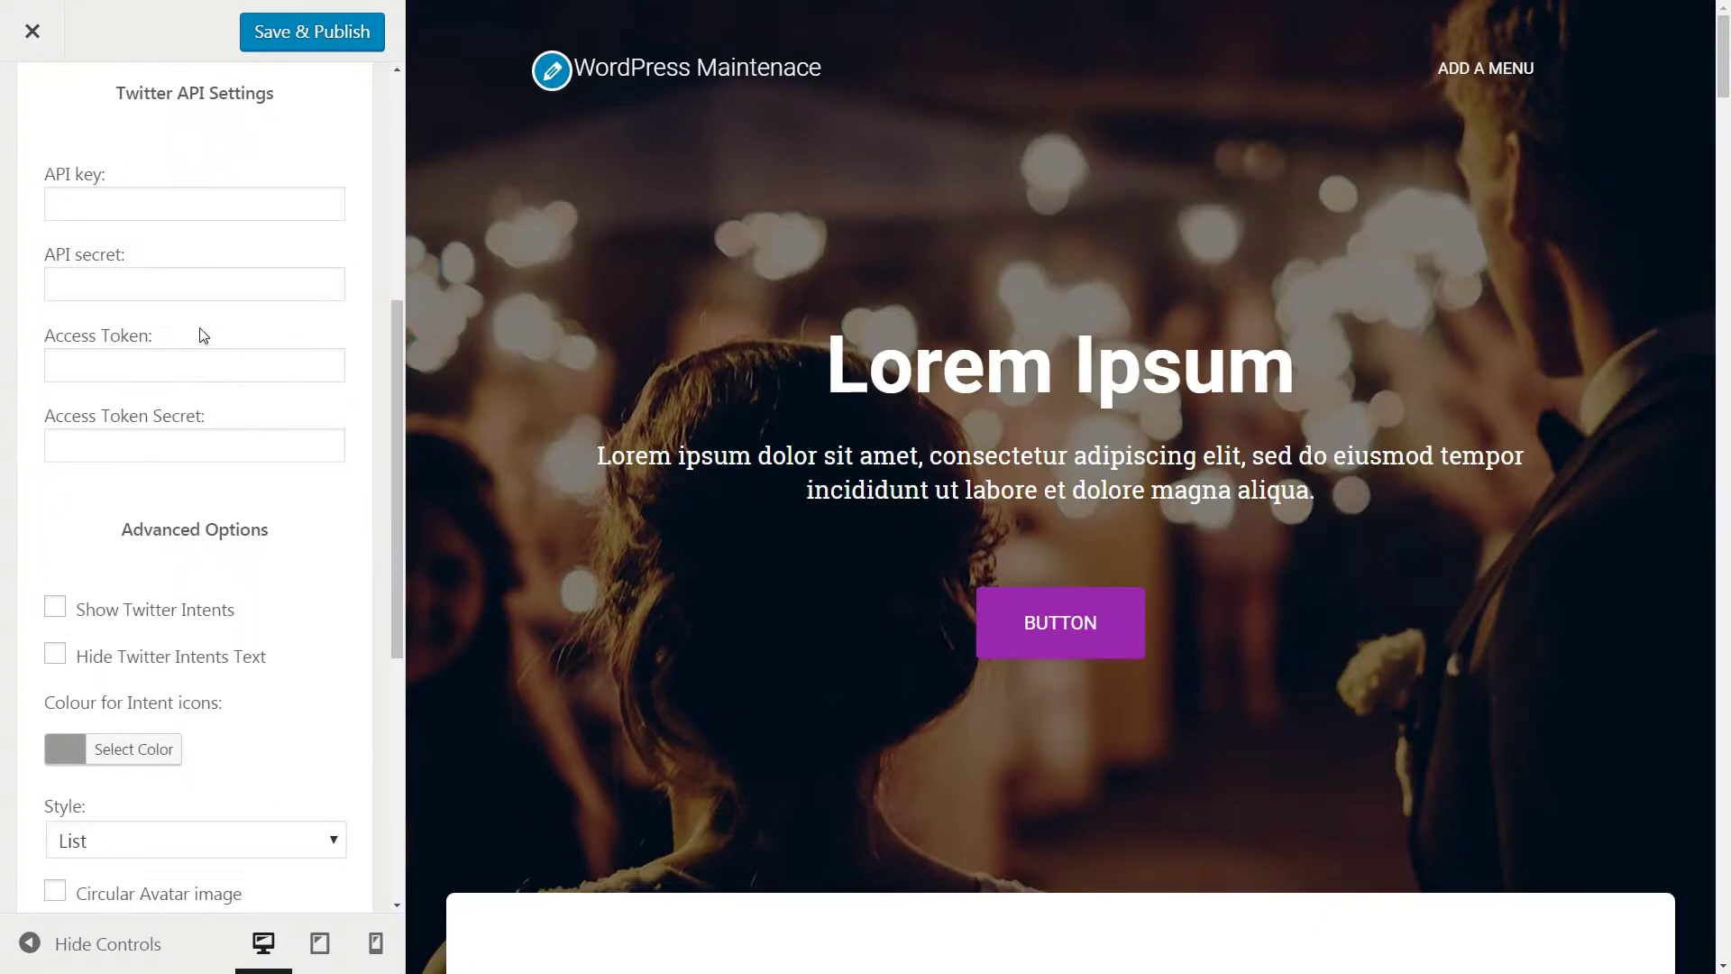
{"action": "left_click", "coordinate": [68, 203]}
{"action": "left_click", "coordinate": [62, 280]}
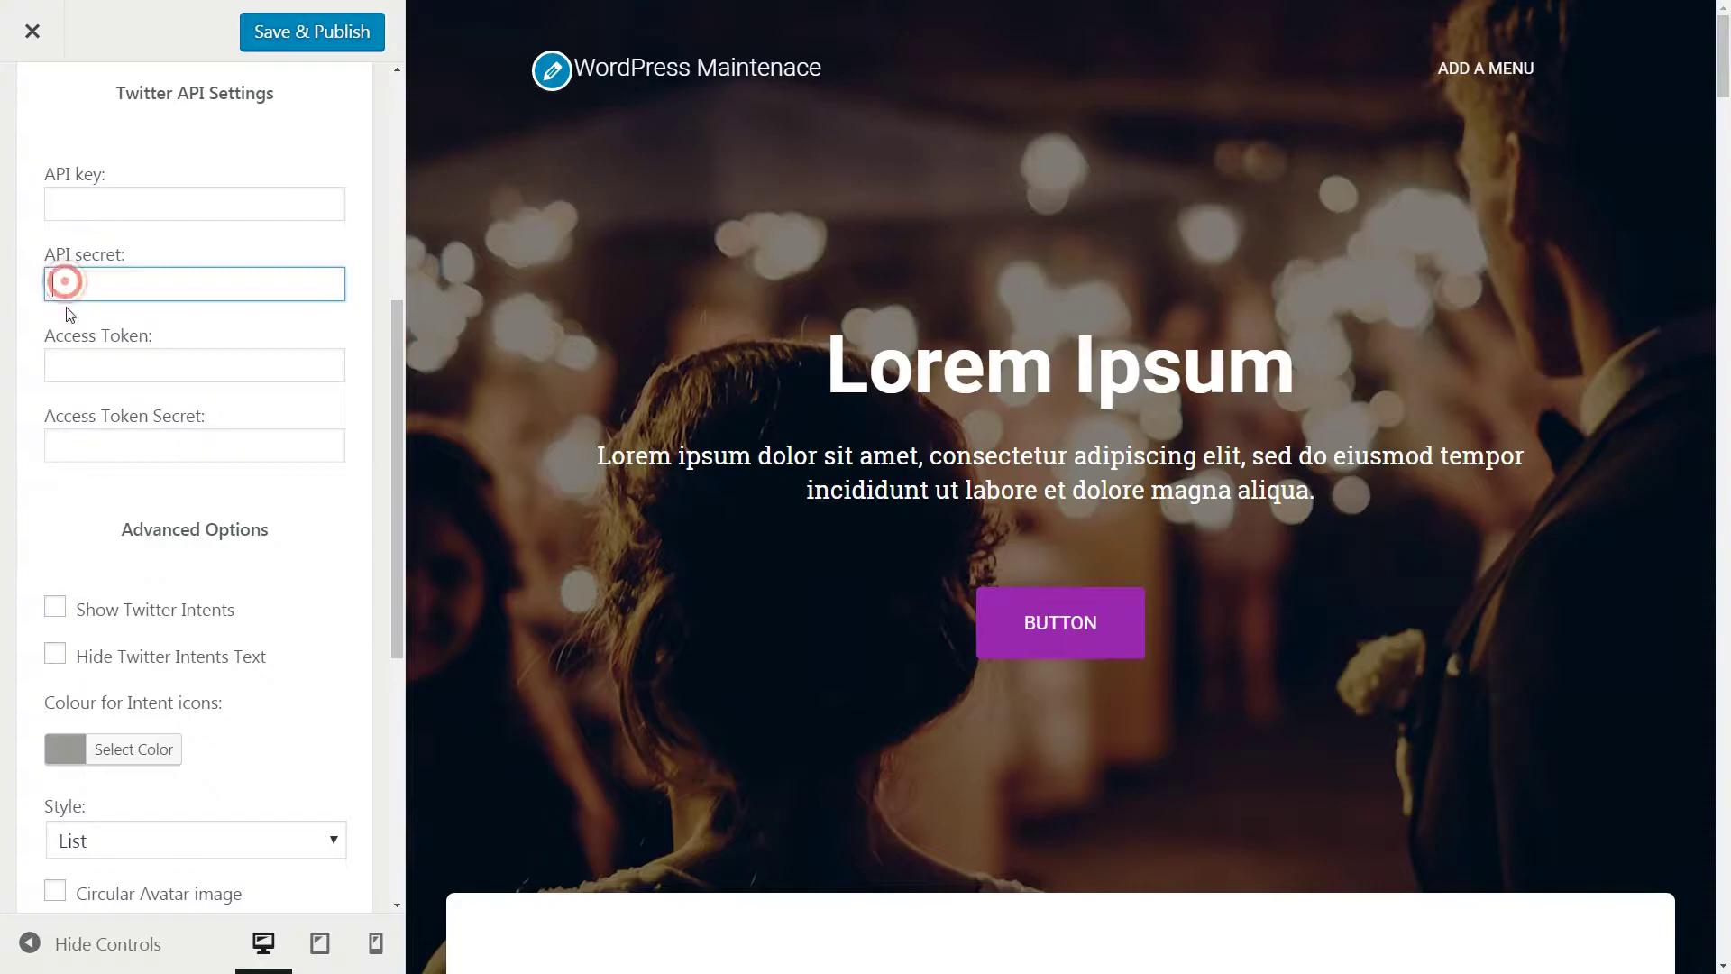
{"action": "left_click", "coordinate": [59, 355]}
{"action": "left_click", "coordinate": [66, 443]}
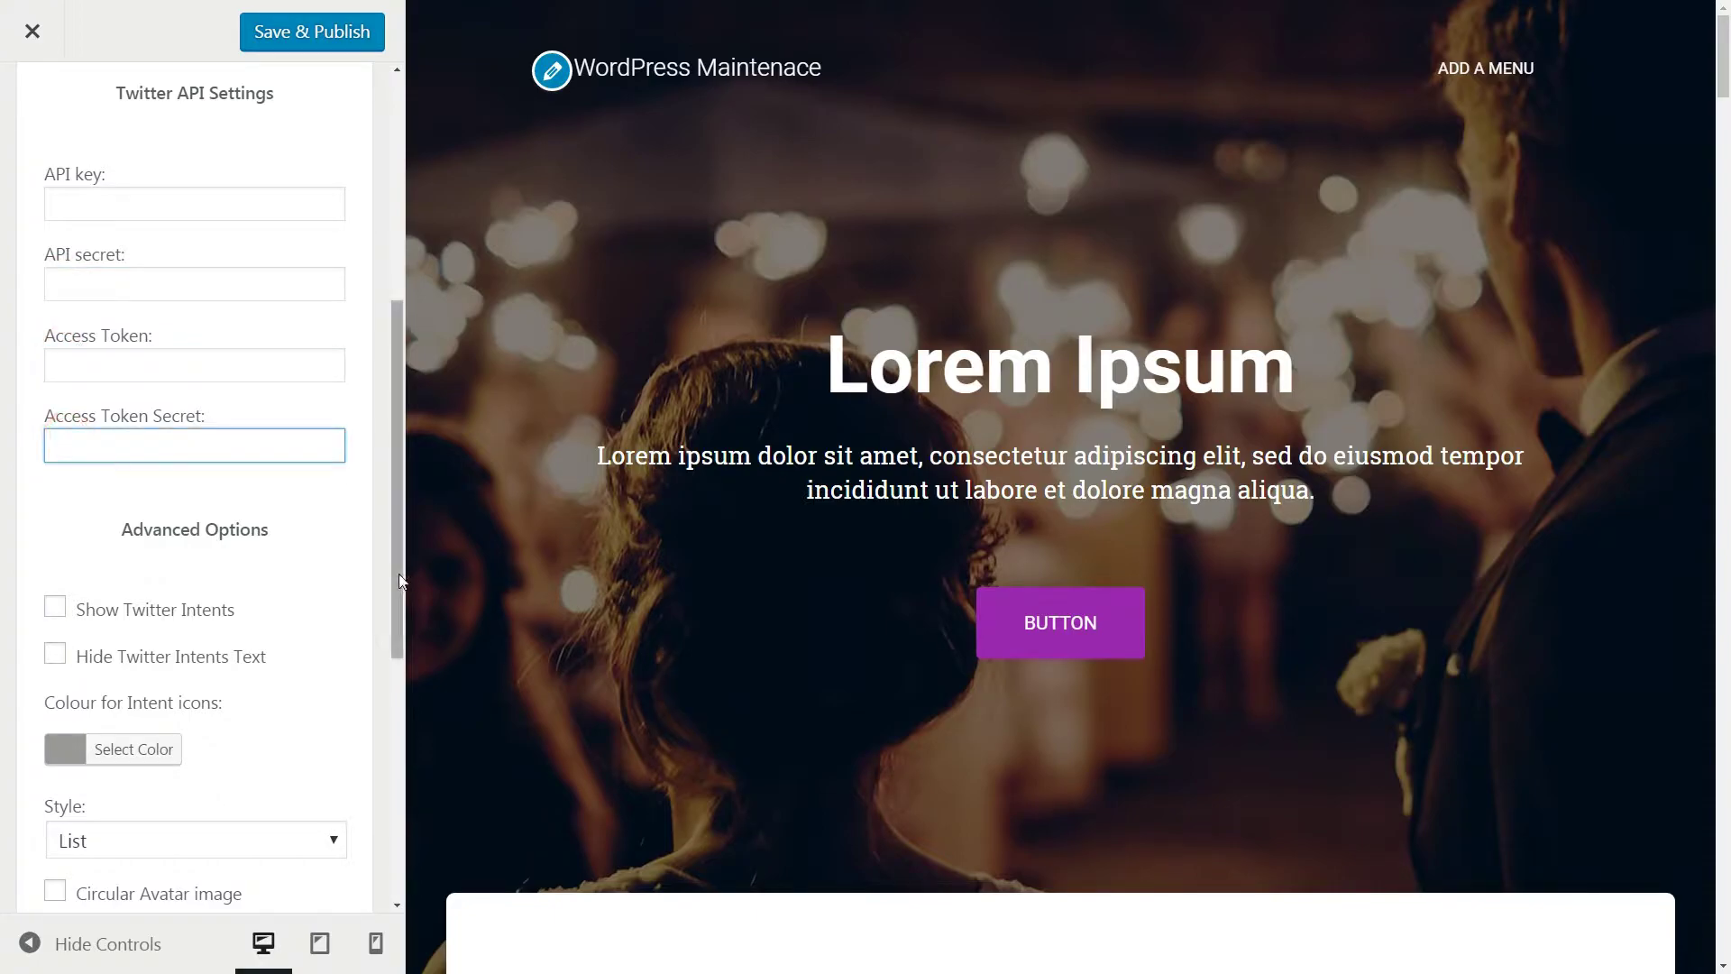
{"action": "left_click_drag", "start_coordinate": [396, 575], "coordinate": [410, 846]}
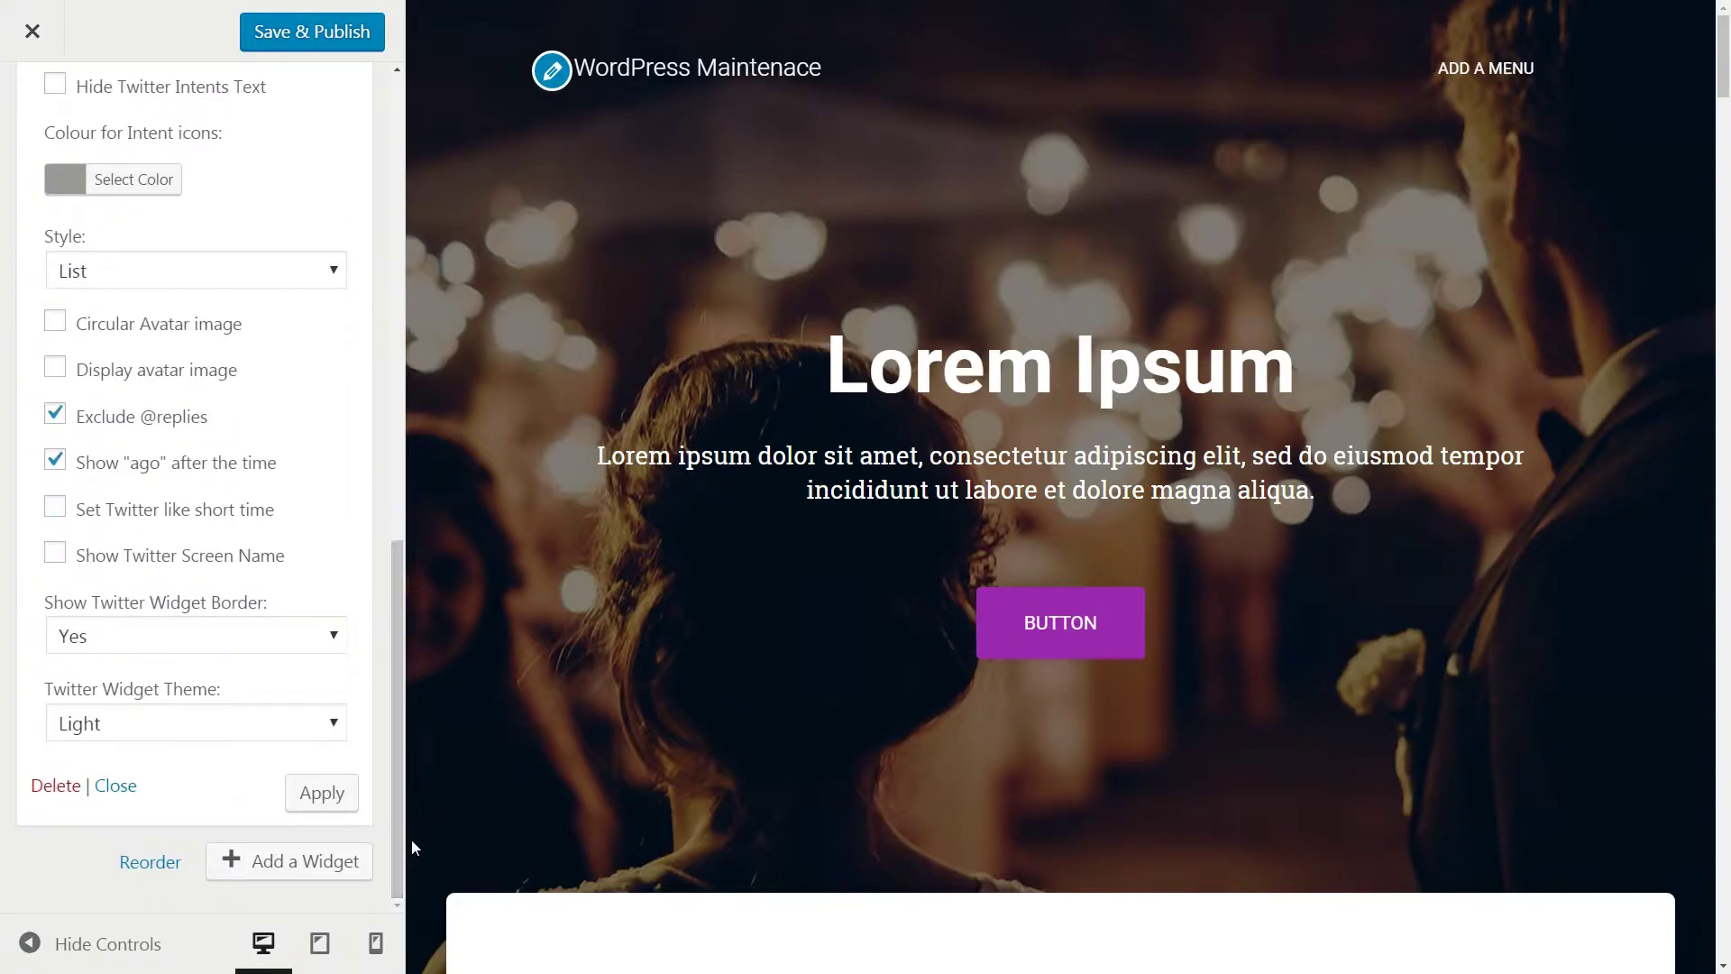
Step: Publish the Footer Two Twitter widget, then install and activate Smash Balloon's Instagram Feed
{"action": "left_click", "coordinate": [306, 44]}
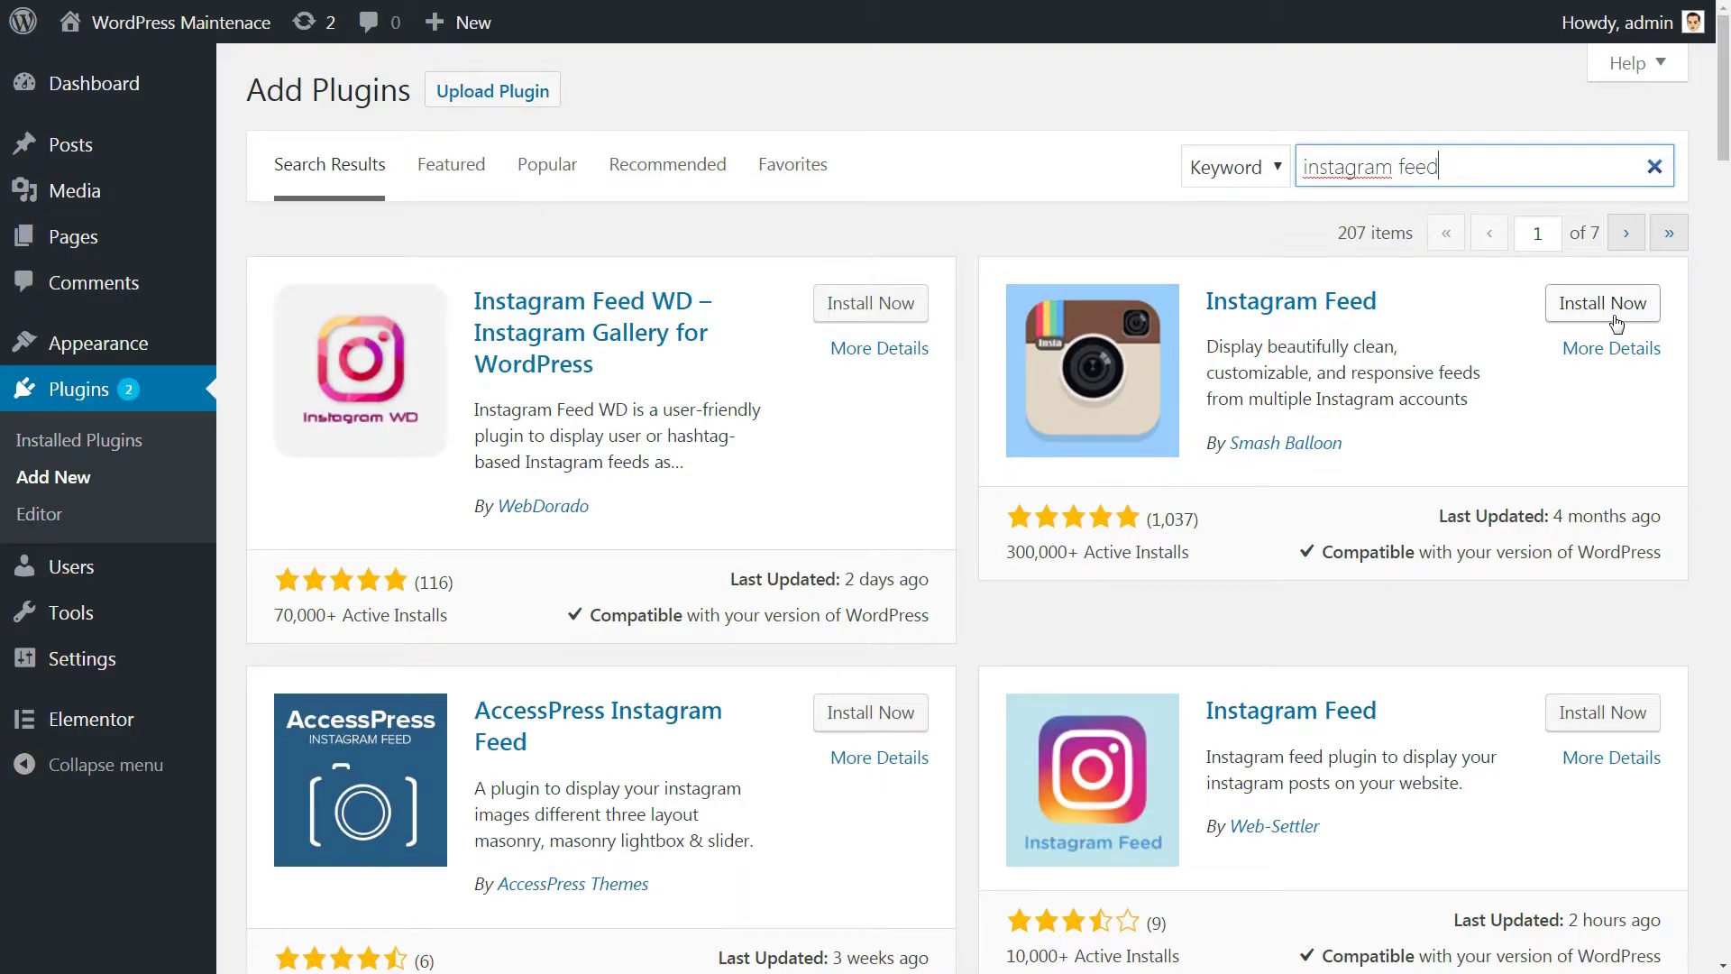
{"action": "left_click", "coordinate": [1609, 314]}
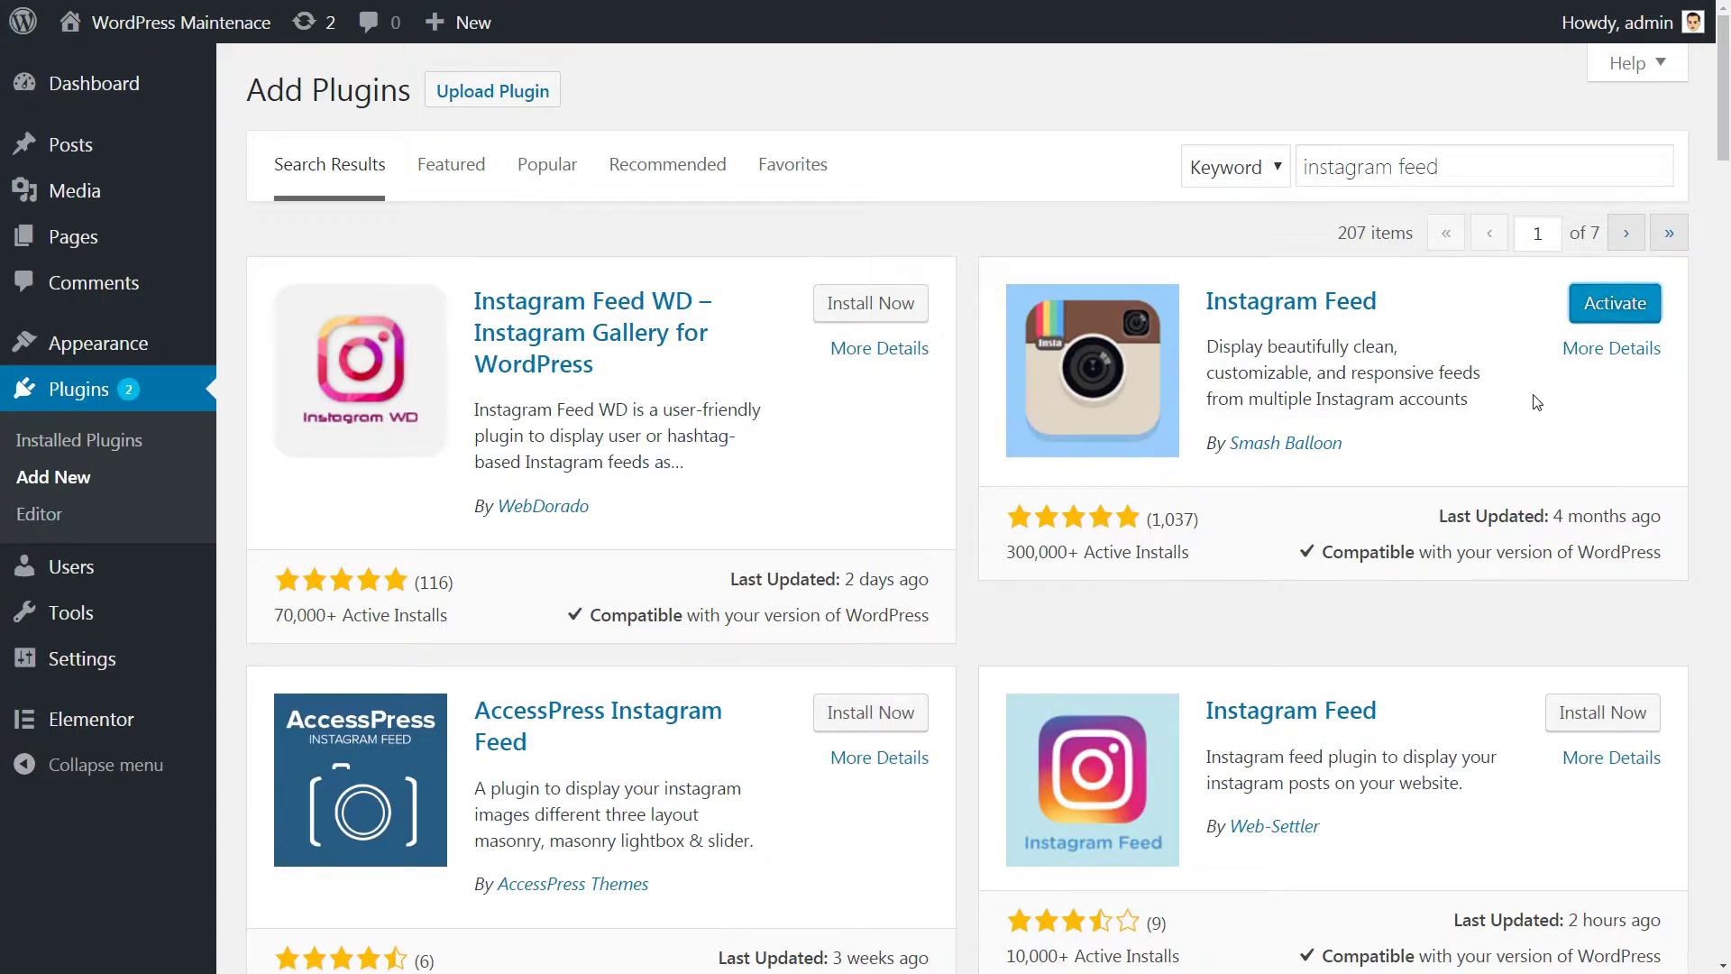
{"action": "left_click", "coordinate": [1614, 303]}
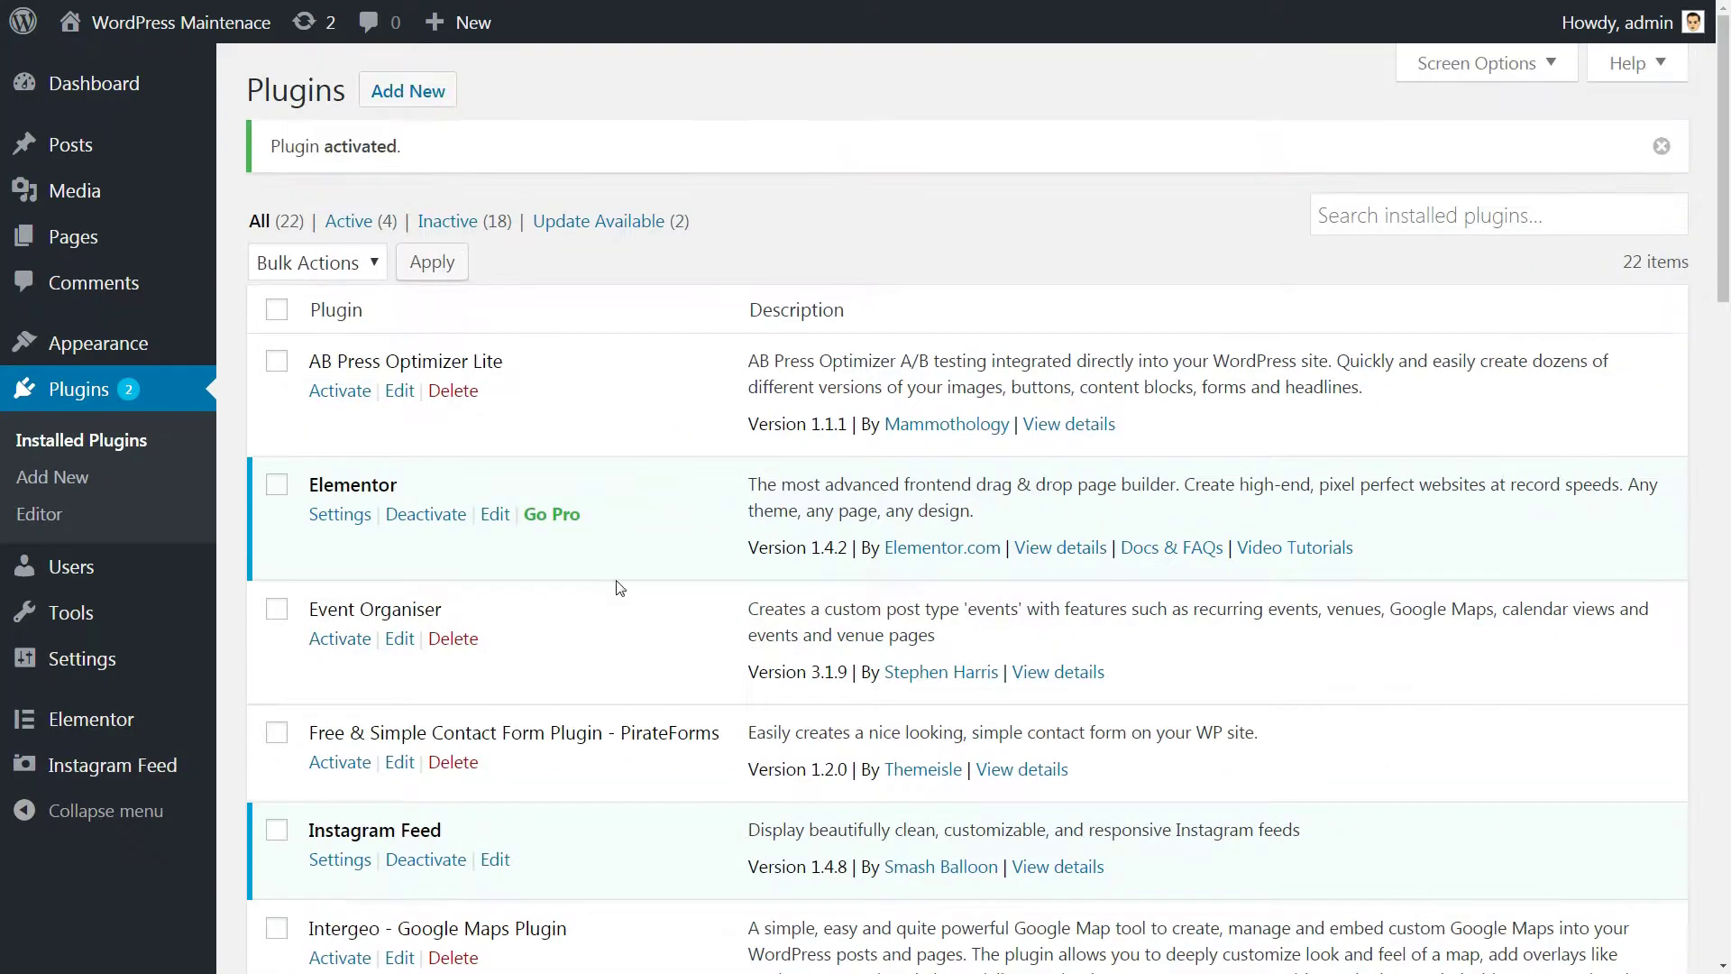
Step: Log in from Instagram Feed settings and paste the generated access token into the form
{"action": "left_click", "coordinate": [148, 765]}
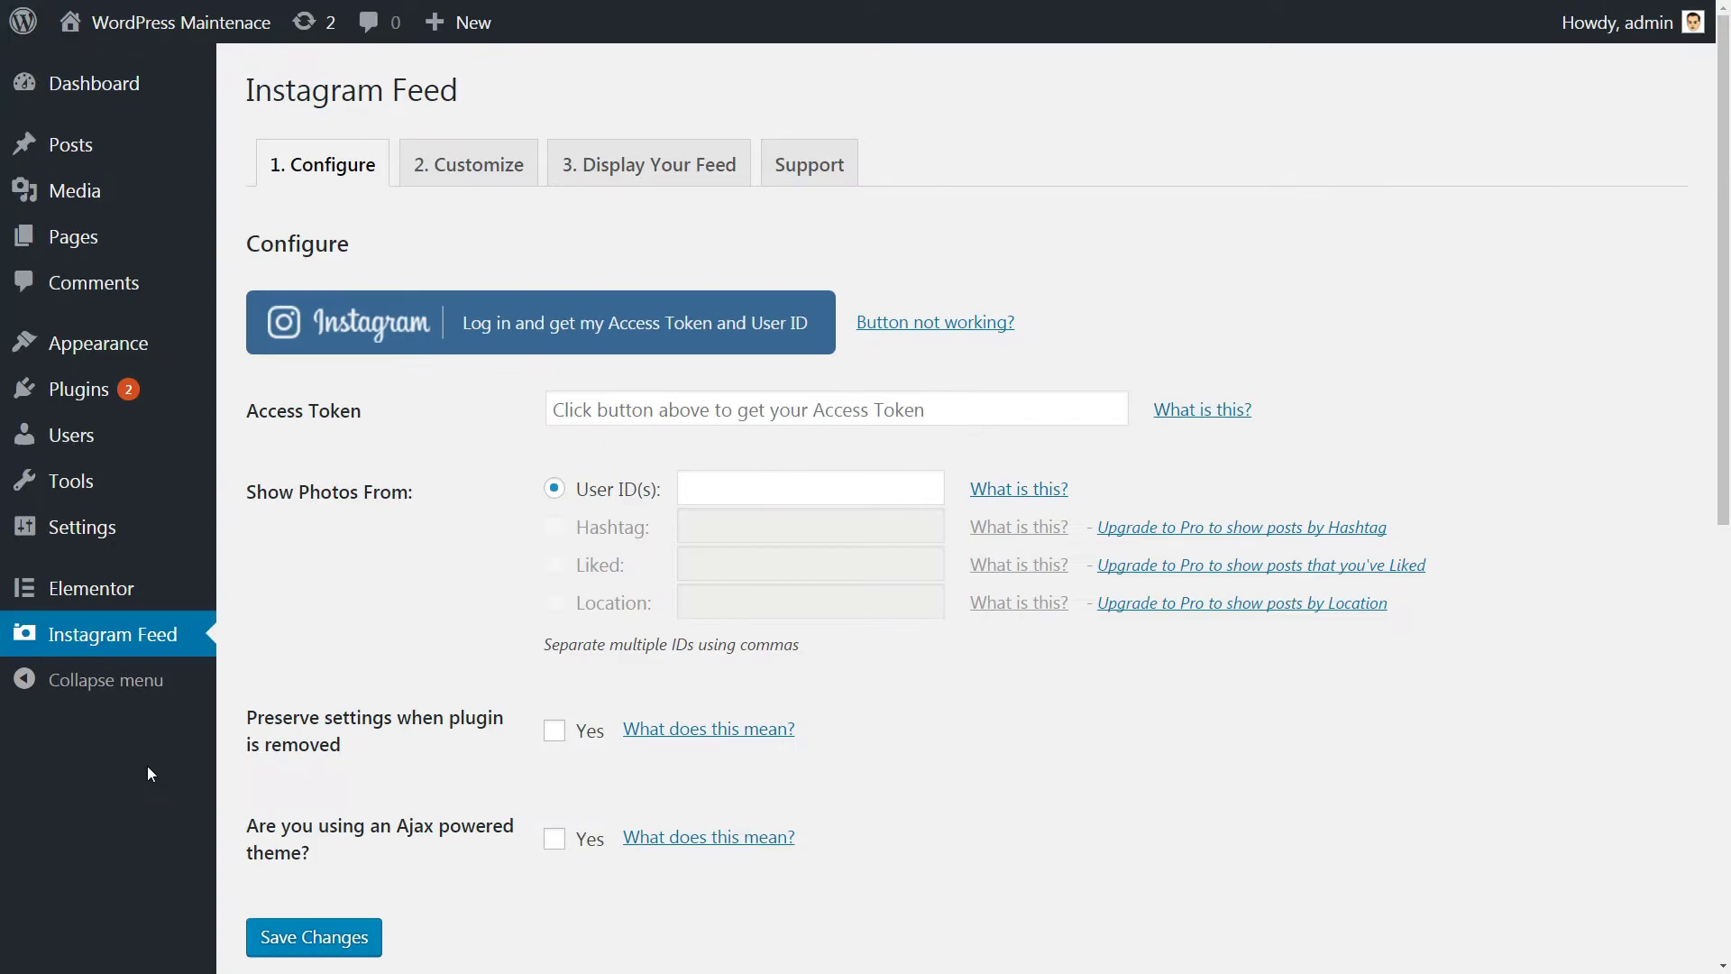
{"action": "left_click", "coordinate": [564, 345]}
{"action": "left_click_drag", "start_coordinate": [393, 413], "coordinate": [896, 417]}
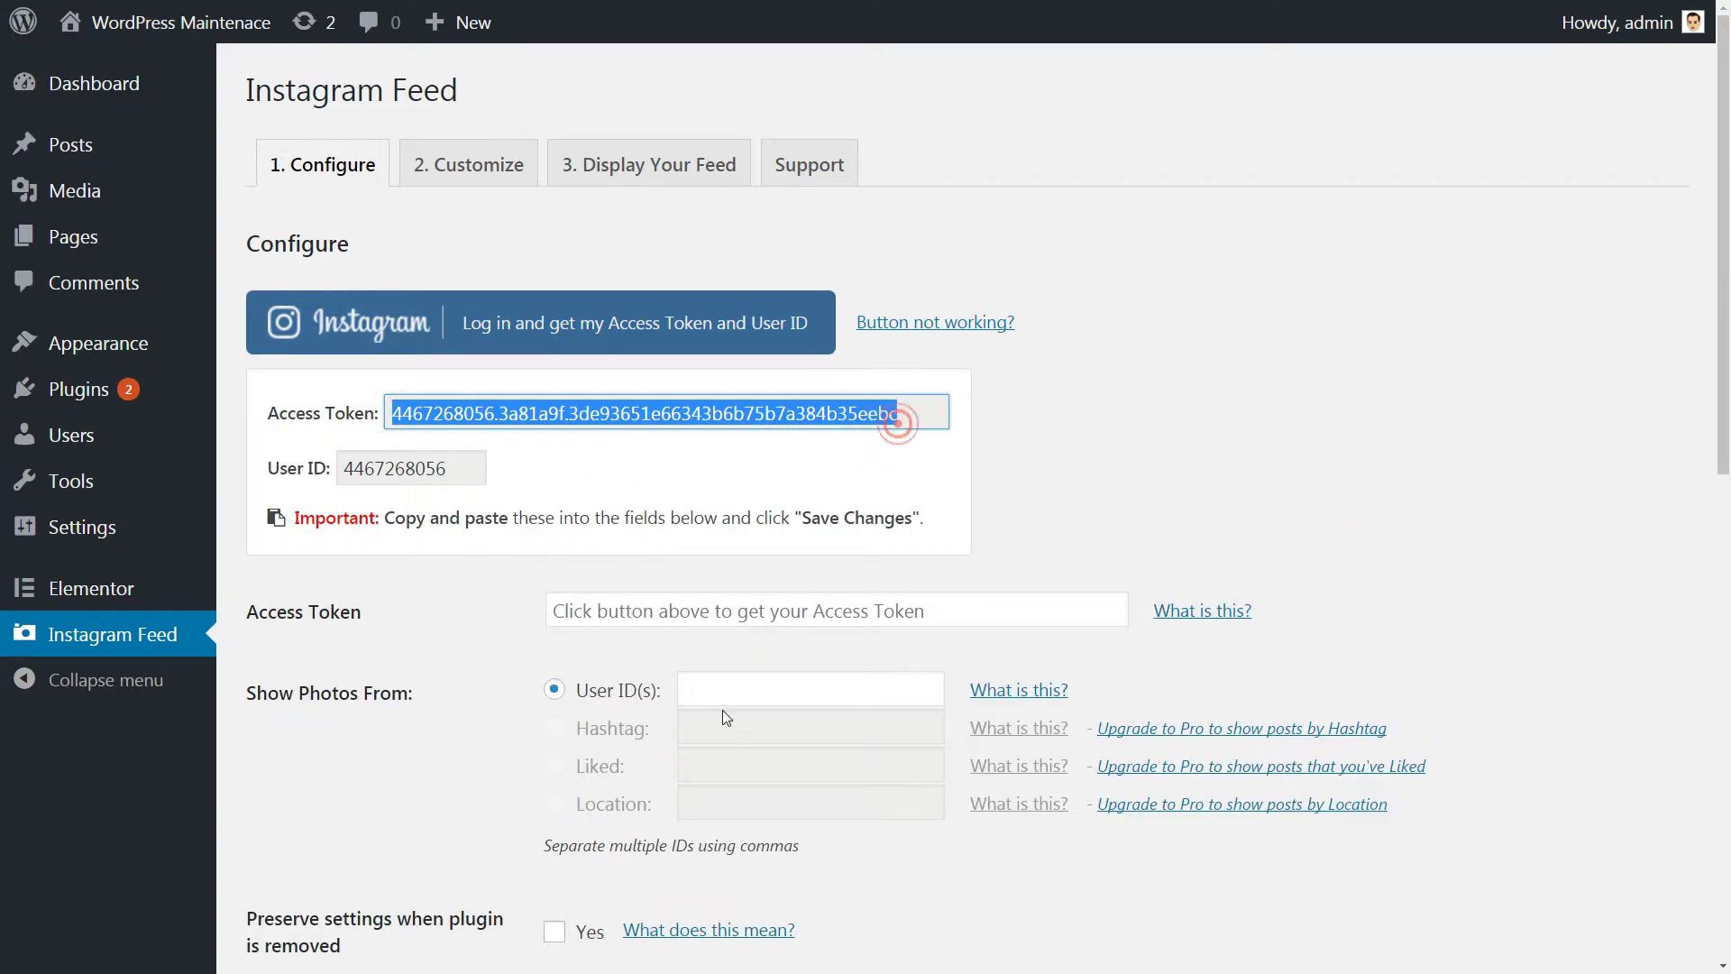
{"action": "left_click", "coordinate": [657, 607]}
{"action": "right_click", "coordinate": [657, 603]}
{"action": "left_click", "coordinate": [696, 714]}
Step: Copy the generated user ID into the User ID(s) field
{"action": "left_click", "coordinate": [444, 470]}
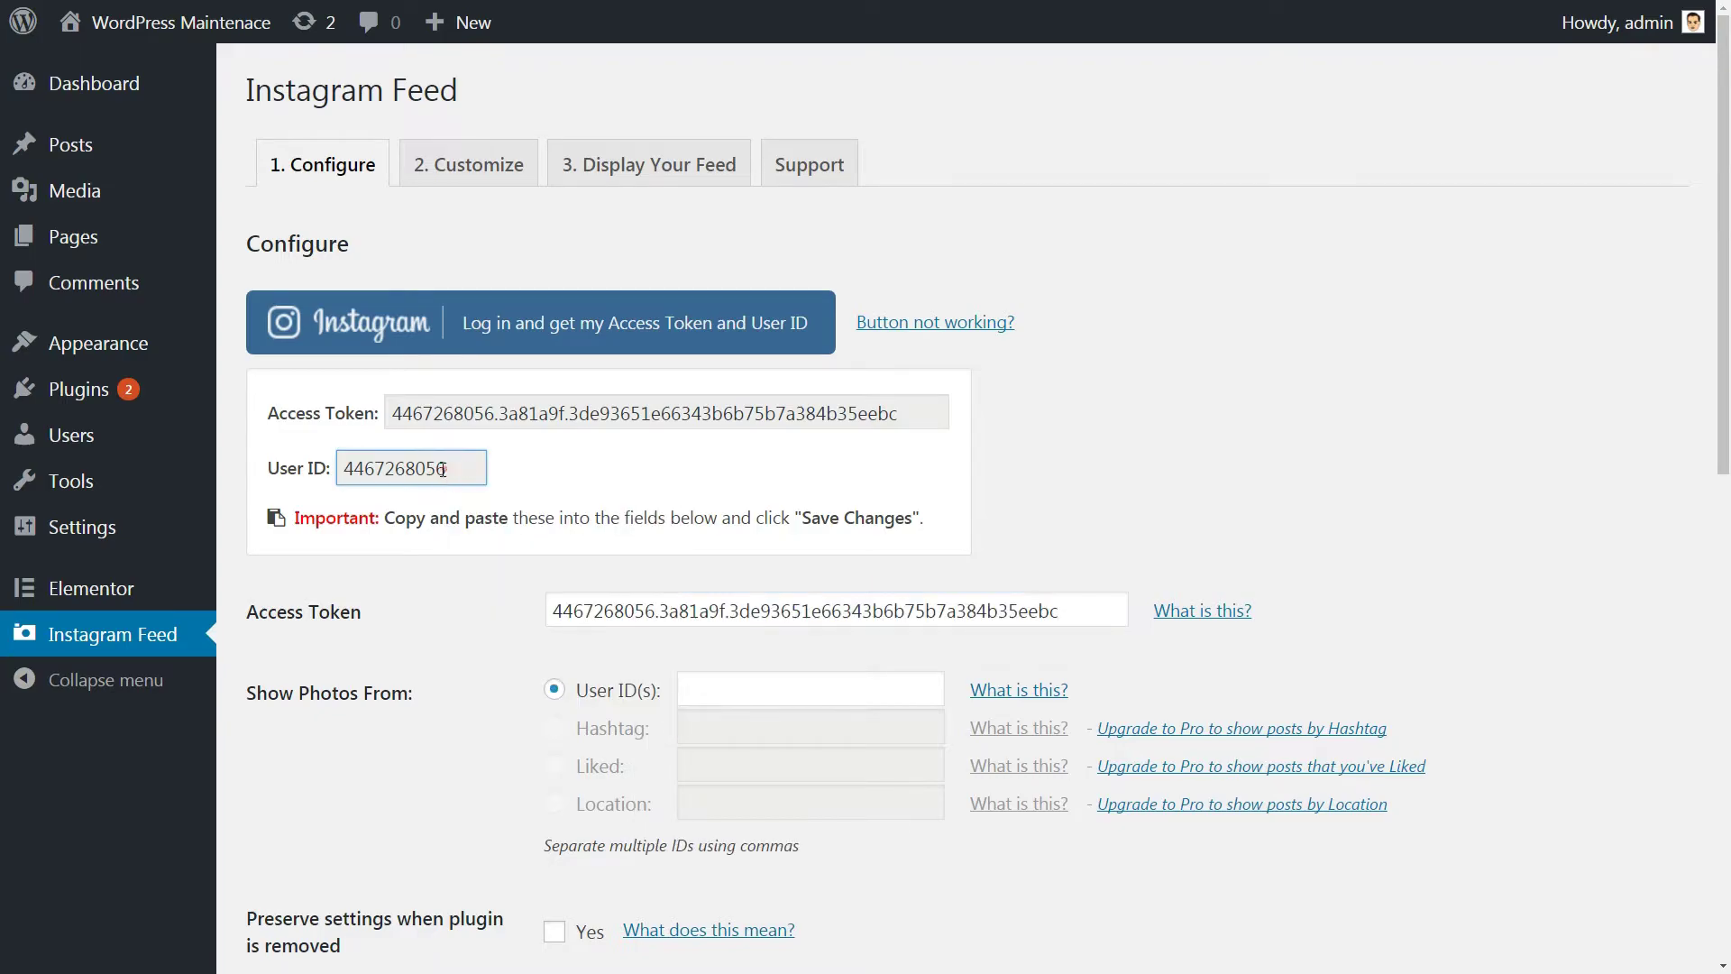
{"action": "double_click", "coordinate": [445, 469]}
{"action": "right_click", "coordinate": [443, 469]}
{"action": "left_click", "coordinate": [487, 477]}
{"action": "right_click", "coordinate": [684, 690]}
{"action": "left_click", "coordinate": [748, 548]}
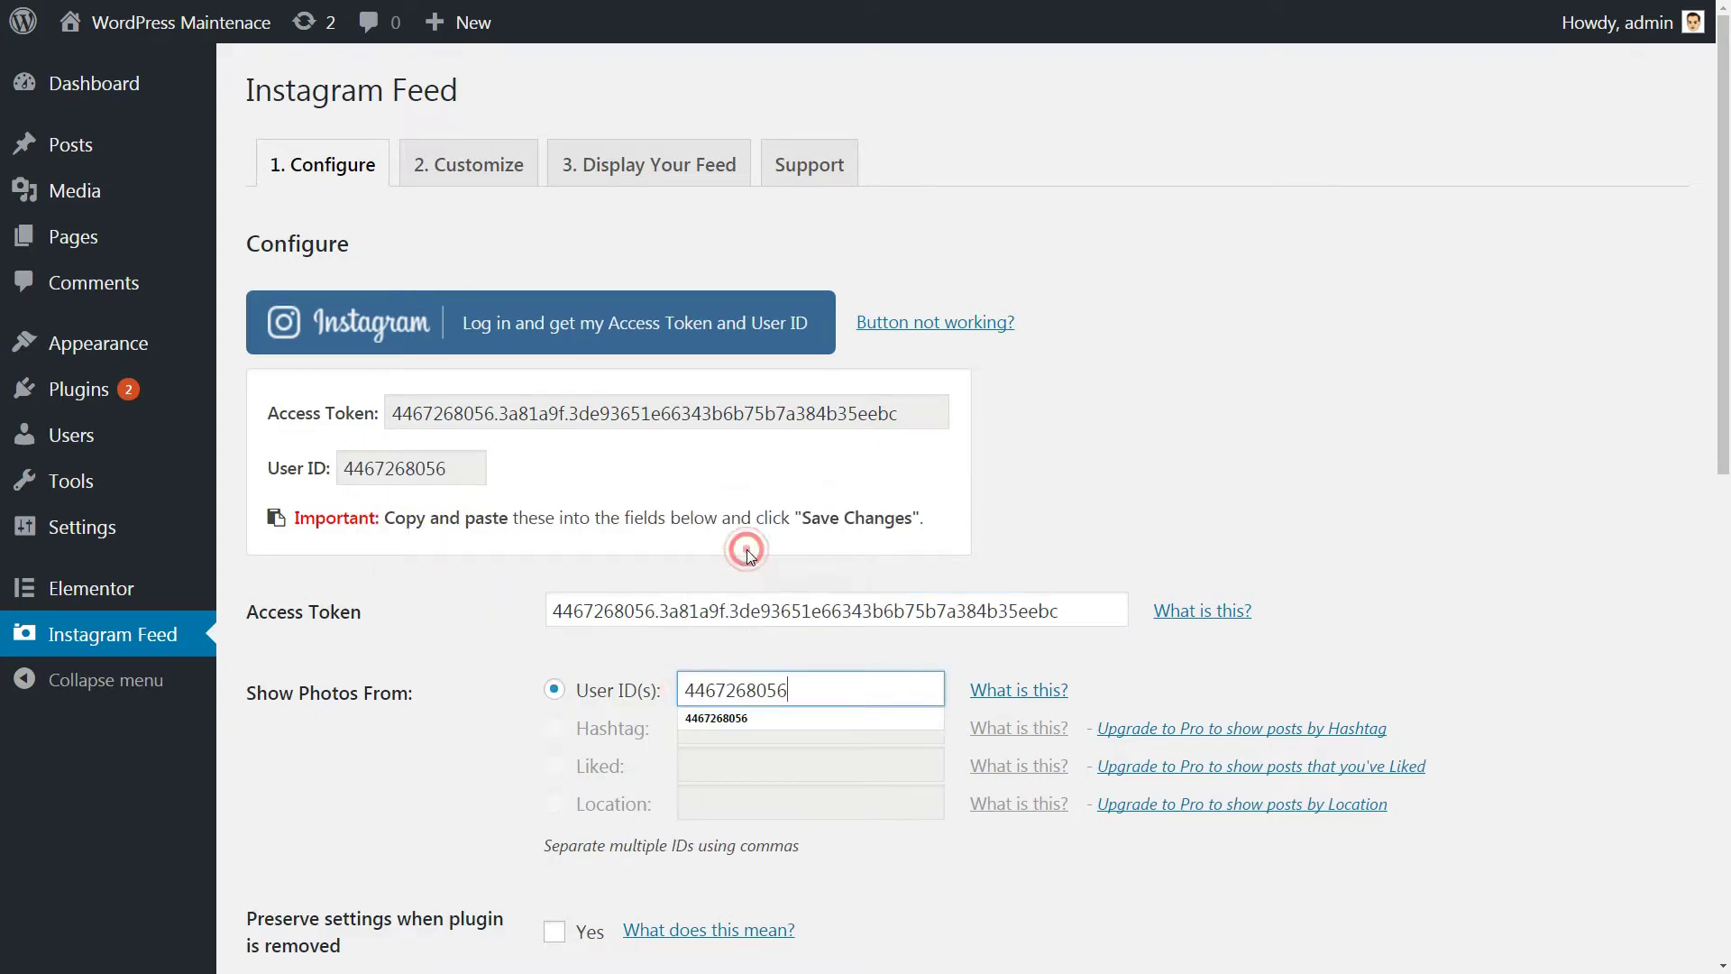
{"action": "scroll", "coordinate": [615, 869], "scroll_direction": "down", "scroll_amount": 5}
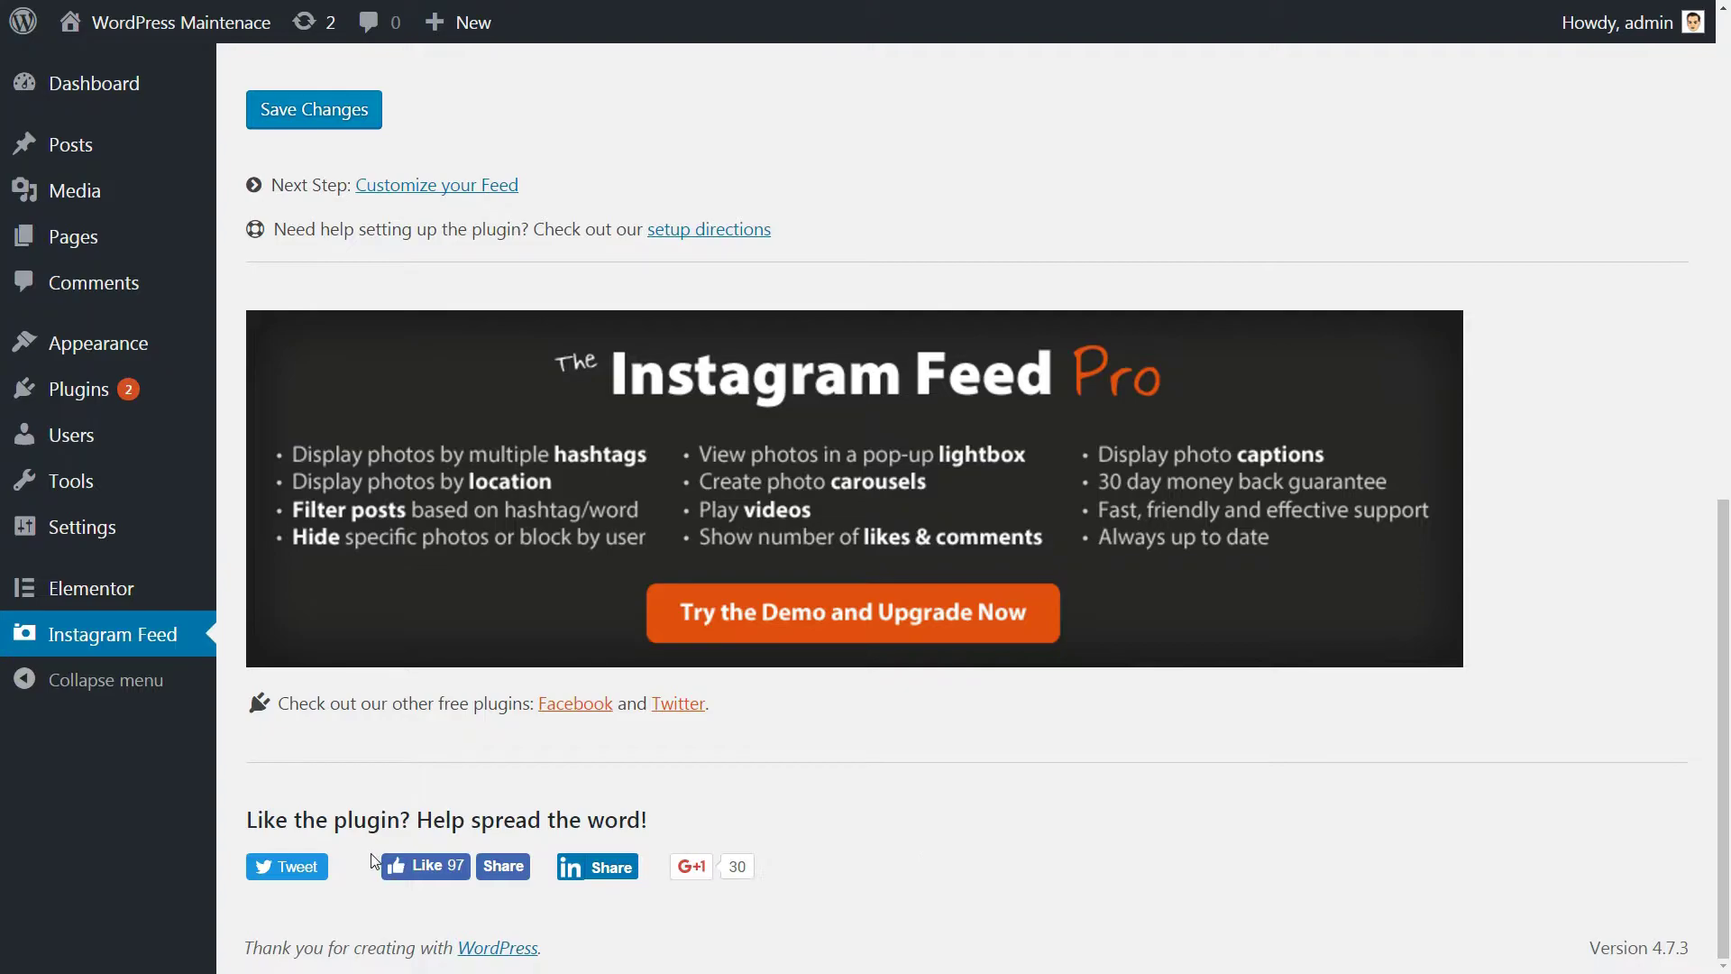
Step: Save the settings and copy the [instagram-feed] shortcode from the Display Your Feed tab
{"action": "left_click", "coordinate": [319, 109]}
{"action": "left_click", "coordinate": [472, 248]}
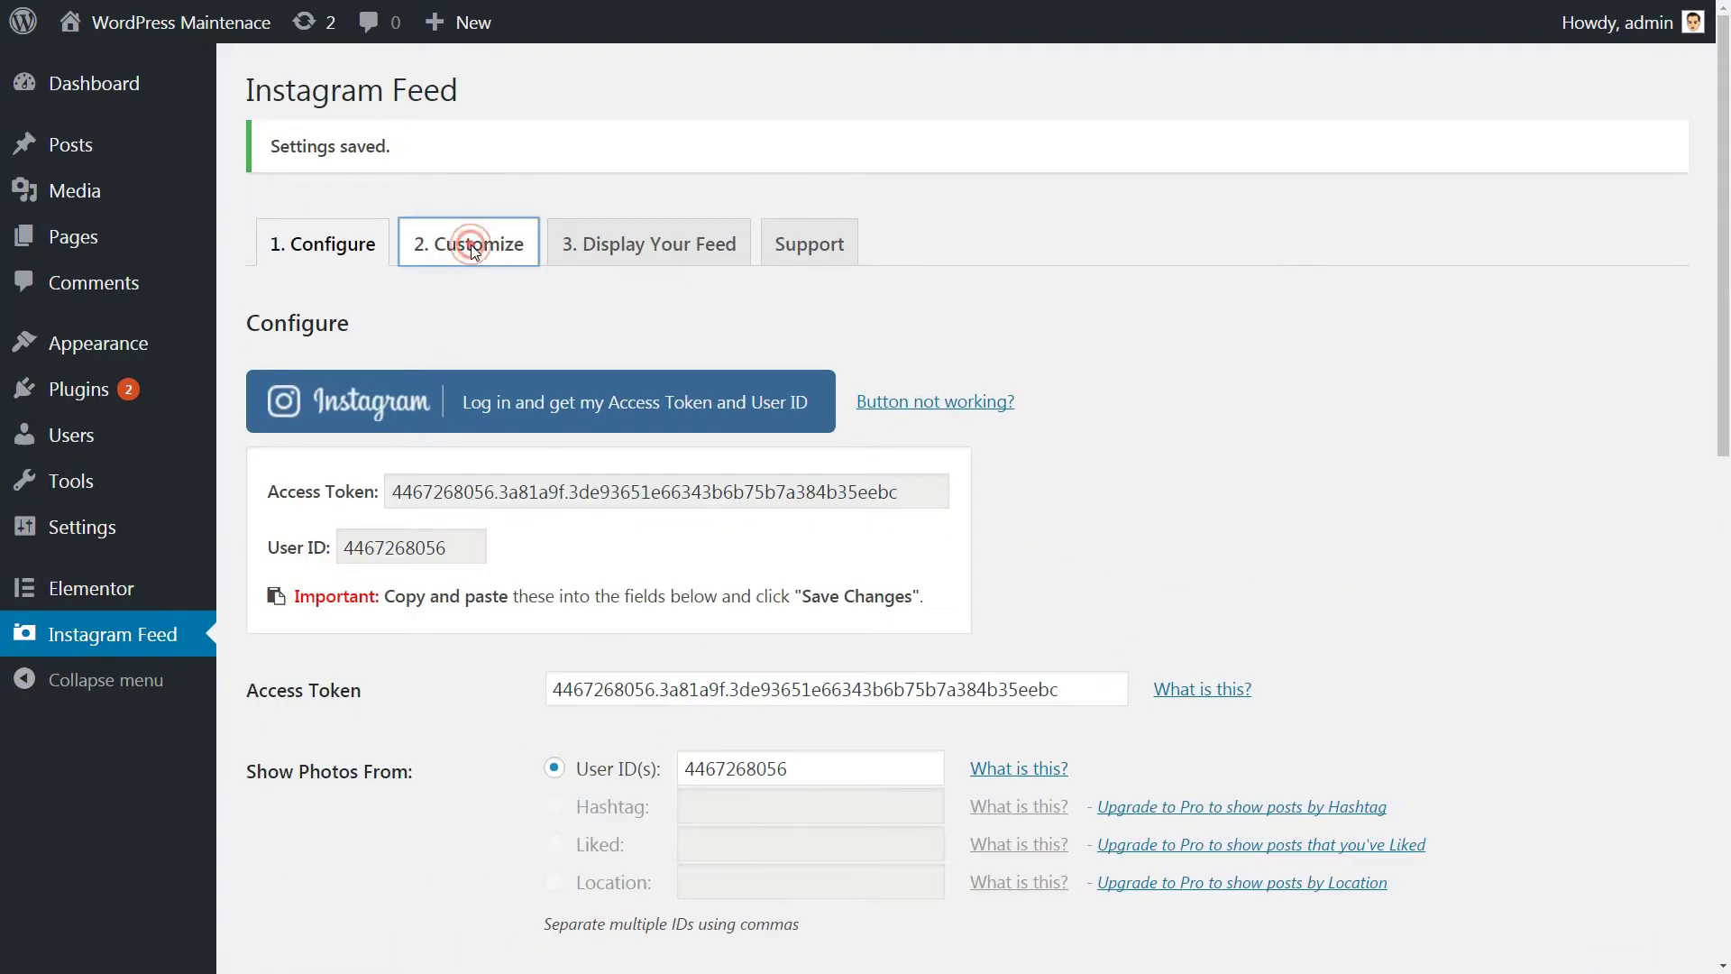
{"action": "scroll", "coordinate": [705, 533], "scroll_direction": "down", "scroll_amount": 10}
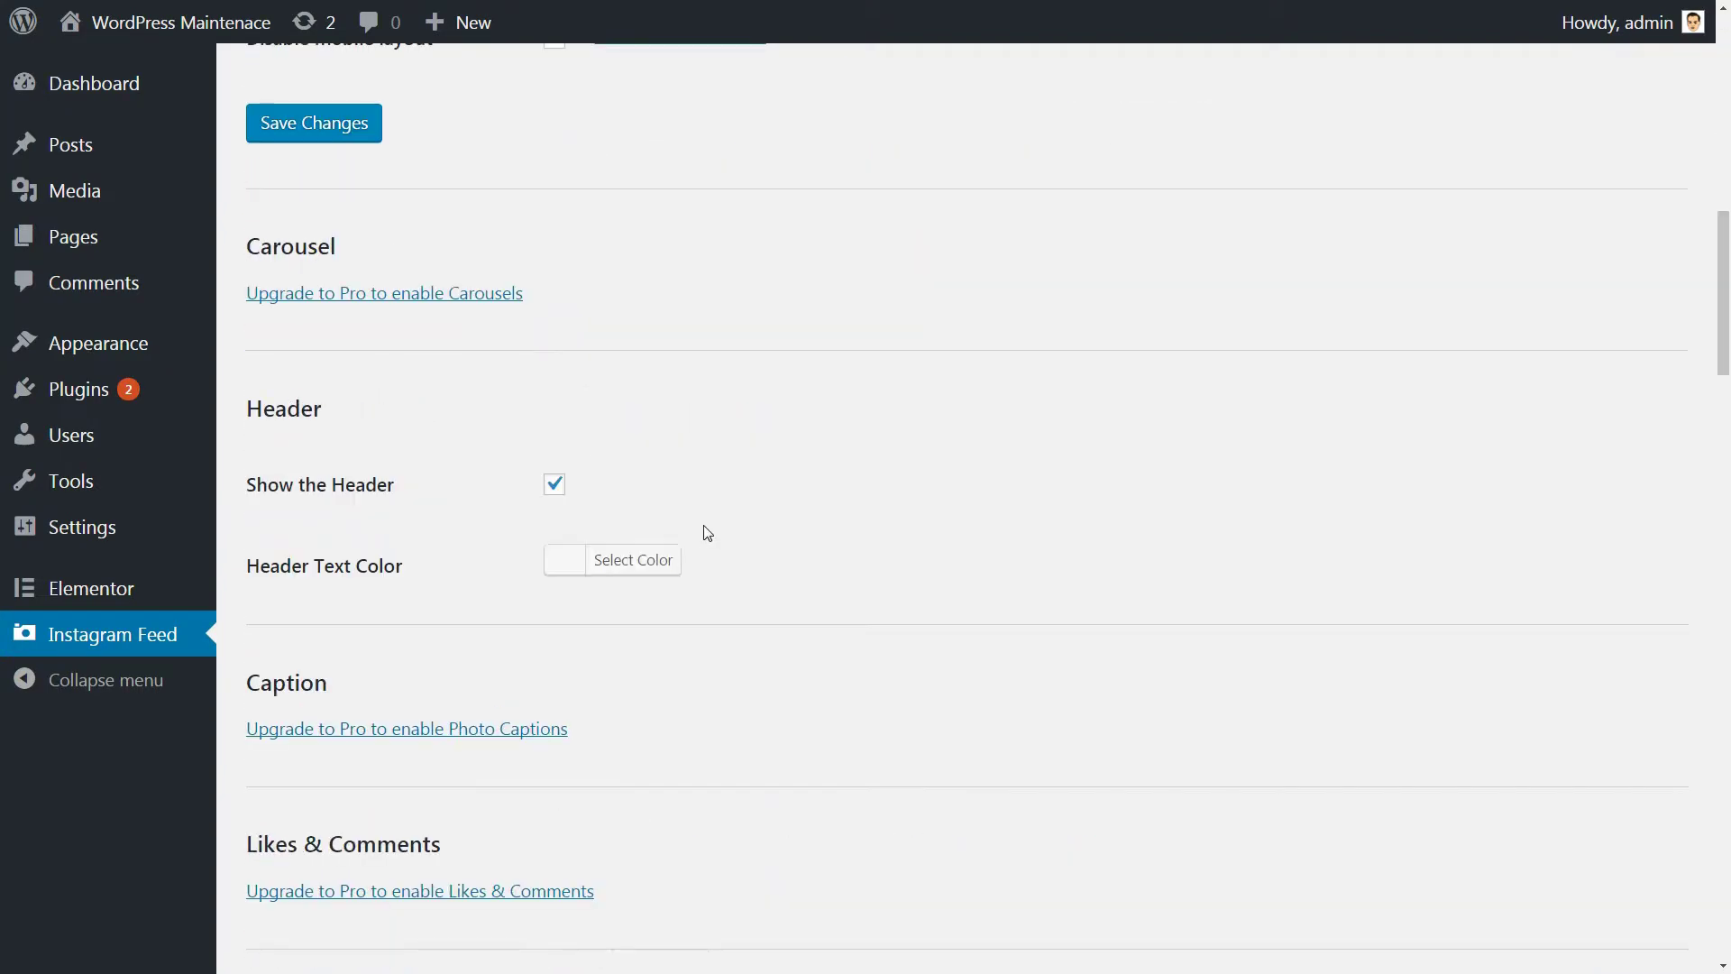
{"action": "scroll", "coordinate": [705, 533], "scroll_direction": "down", "scroll_amount": 5}
{"action": "scroll", "coordinate": [704, 532], "scroll_direction": "up", "scroll_amount": 8}
{"action": "scroll", "coordinate": [704, 533], "scroll_direction": "up", "scroll_amount": 5}
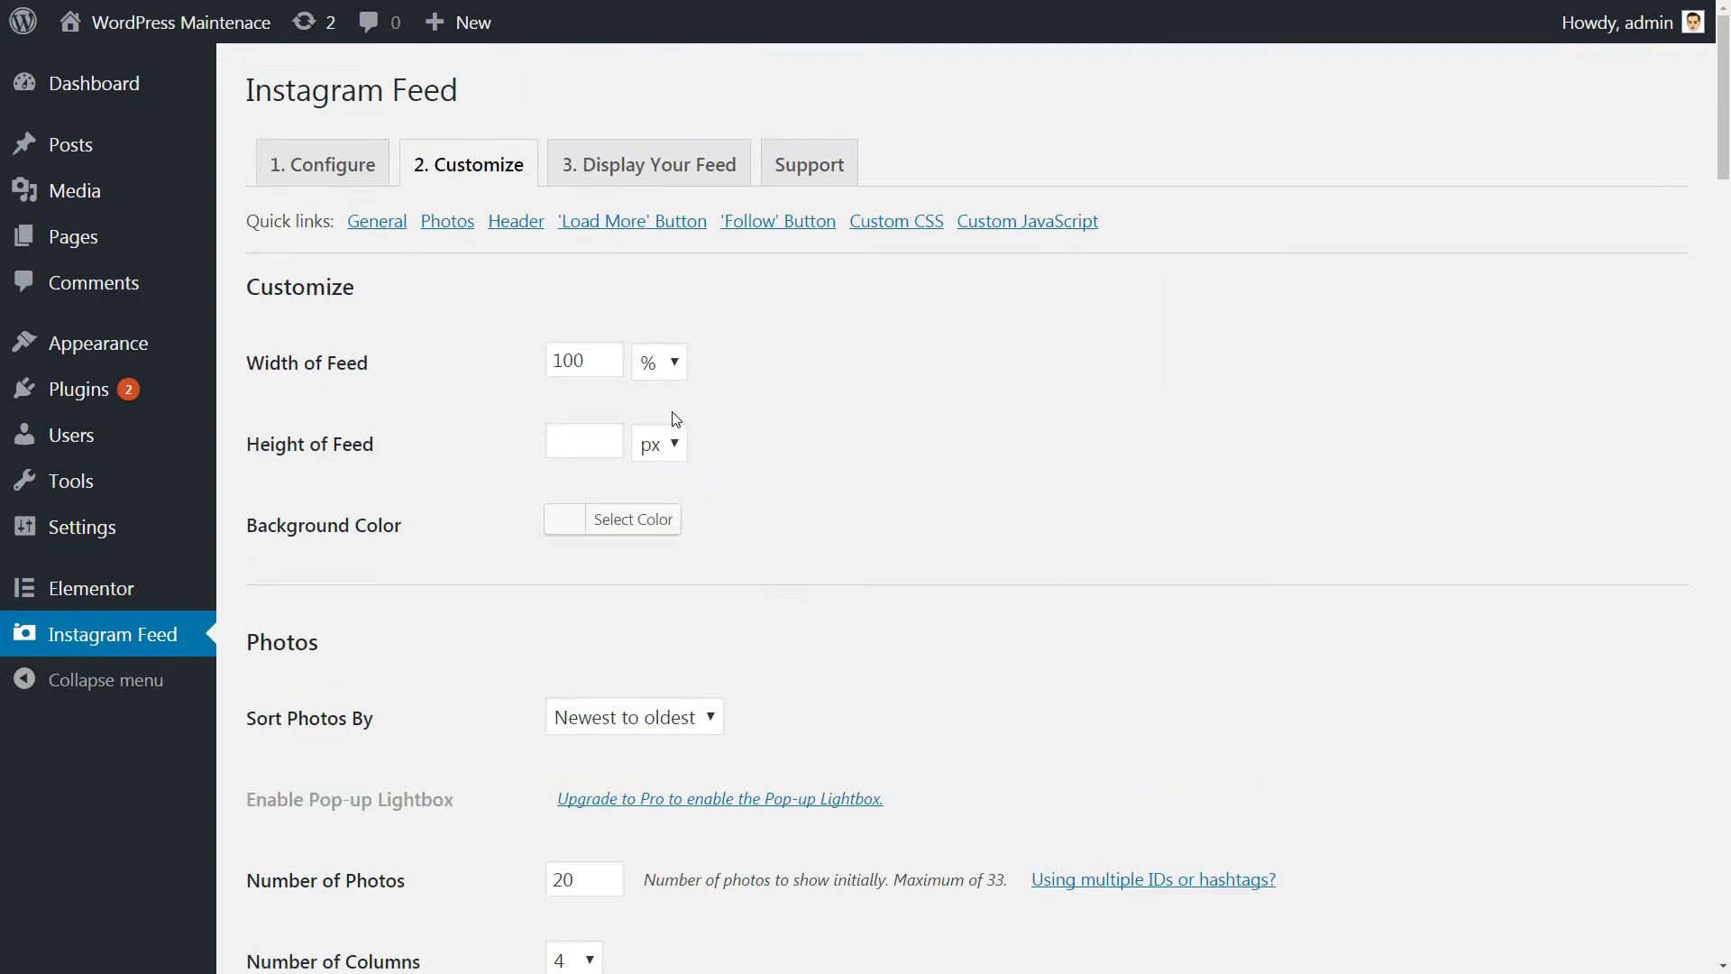
{"action": "left_click", "coordinate": [638, 165]}
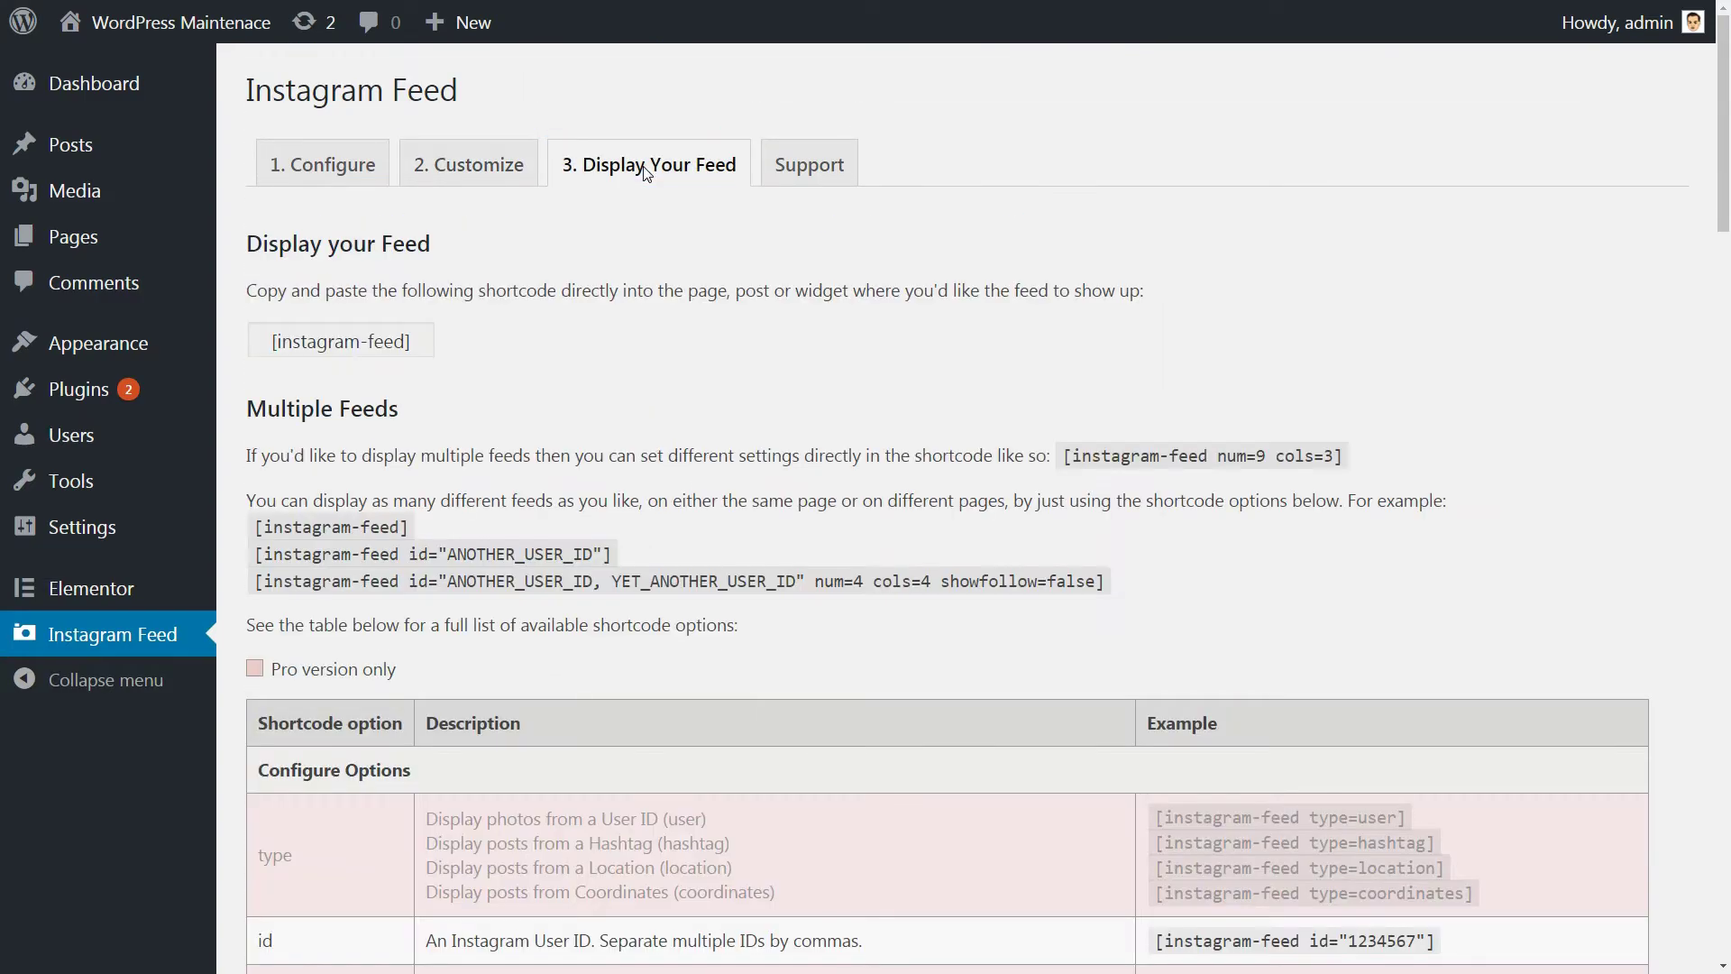
{"action": "left_click_drag", "start_coordinate": [416, 341], "coordinate": [274, 341]}
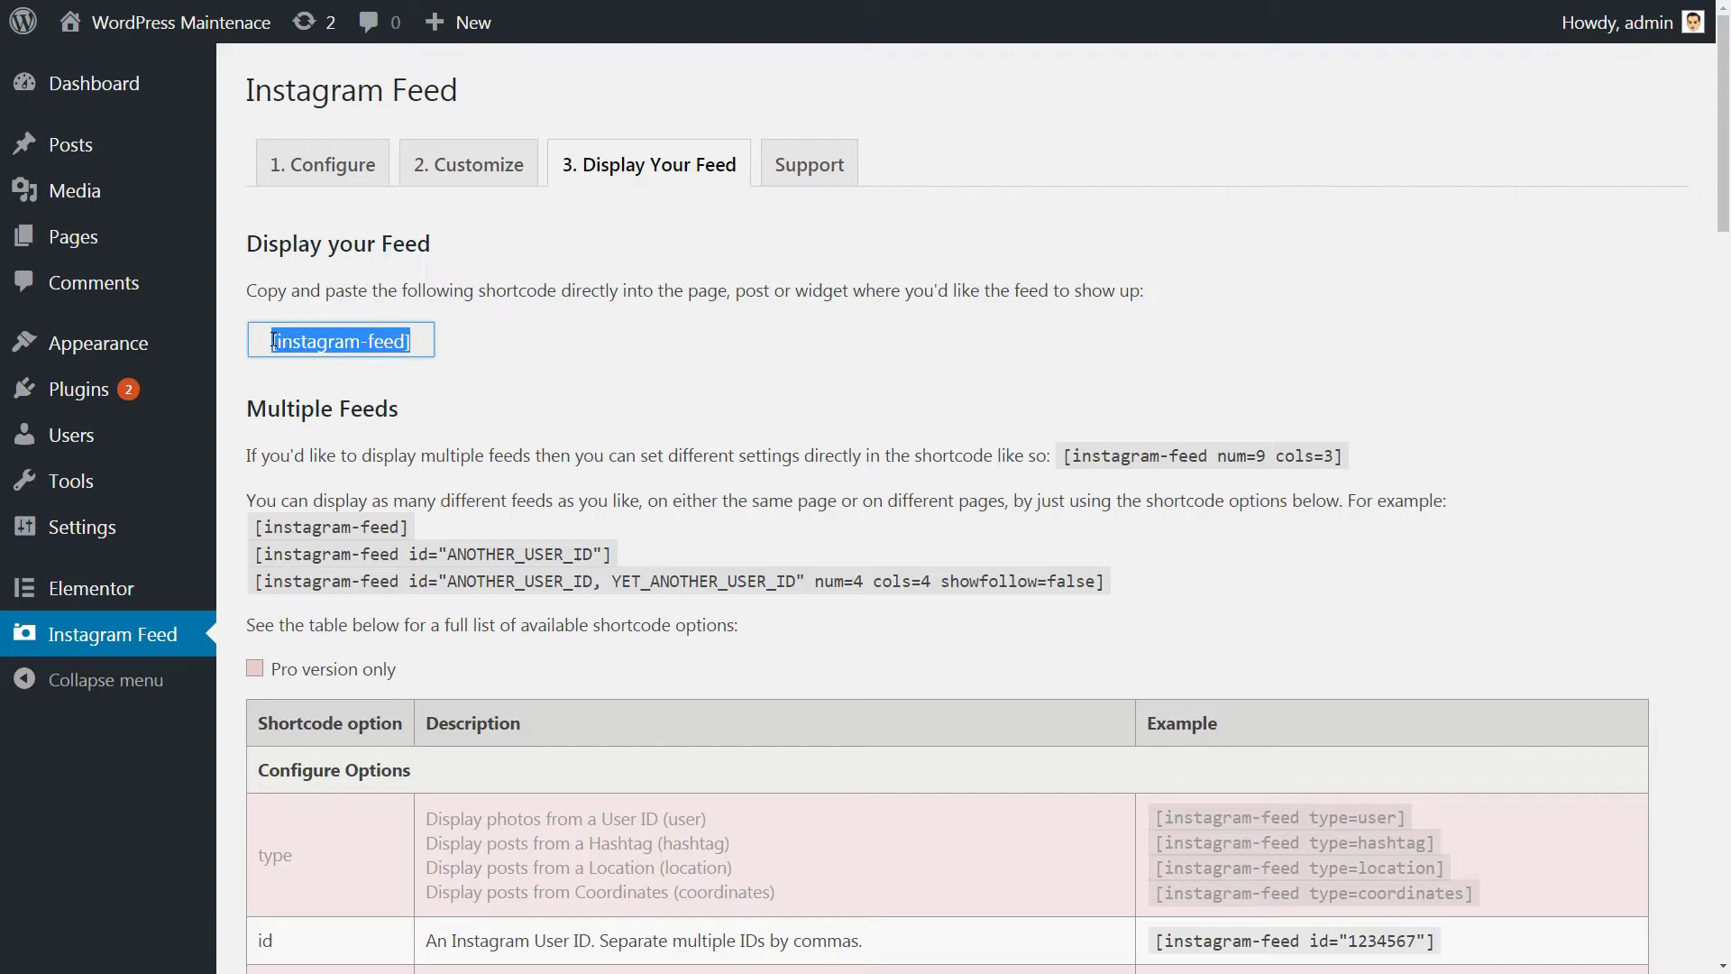
{"action": "right_click", "coordinate": [310, 338]}
{"action": "left_click", "coordinate": [344, 354]}
{"action": "mouse_move", "coordinate": [98, 344]}
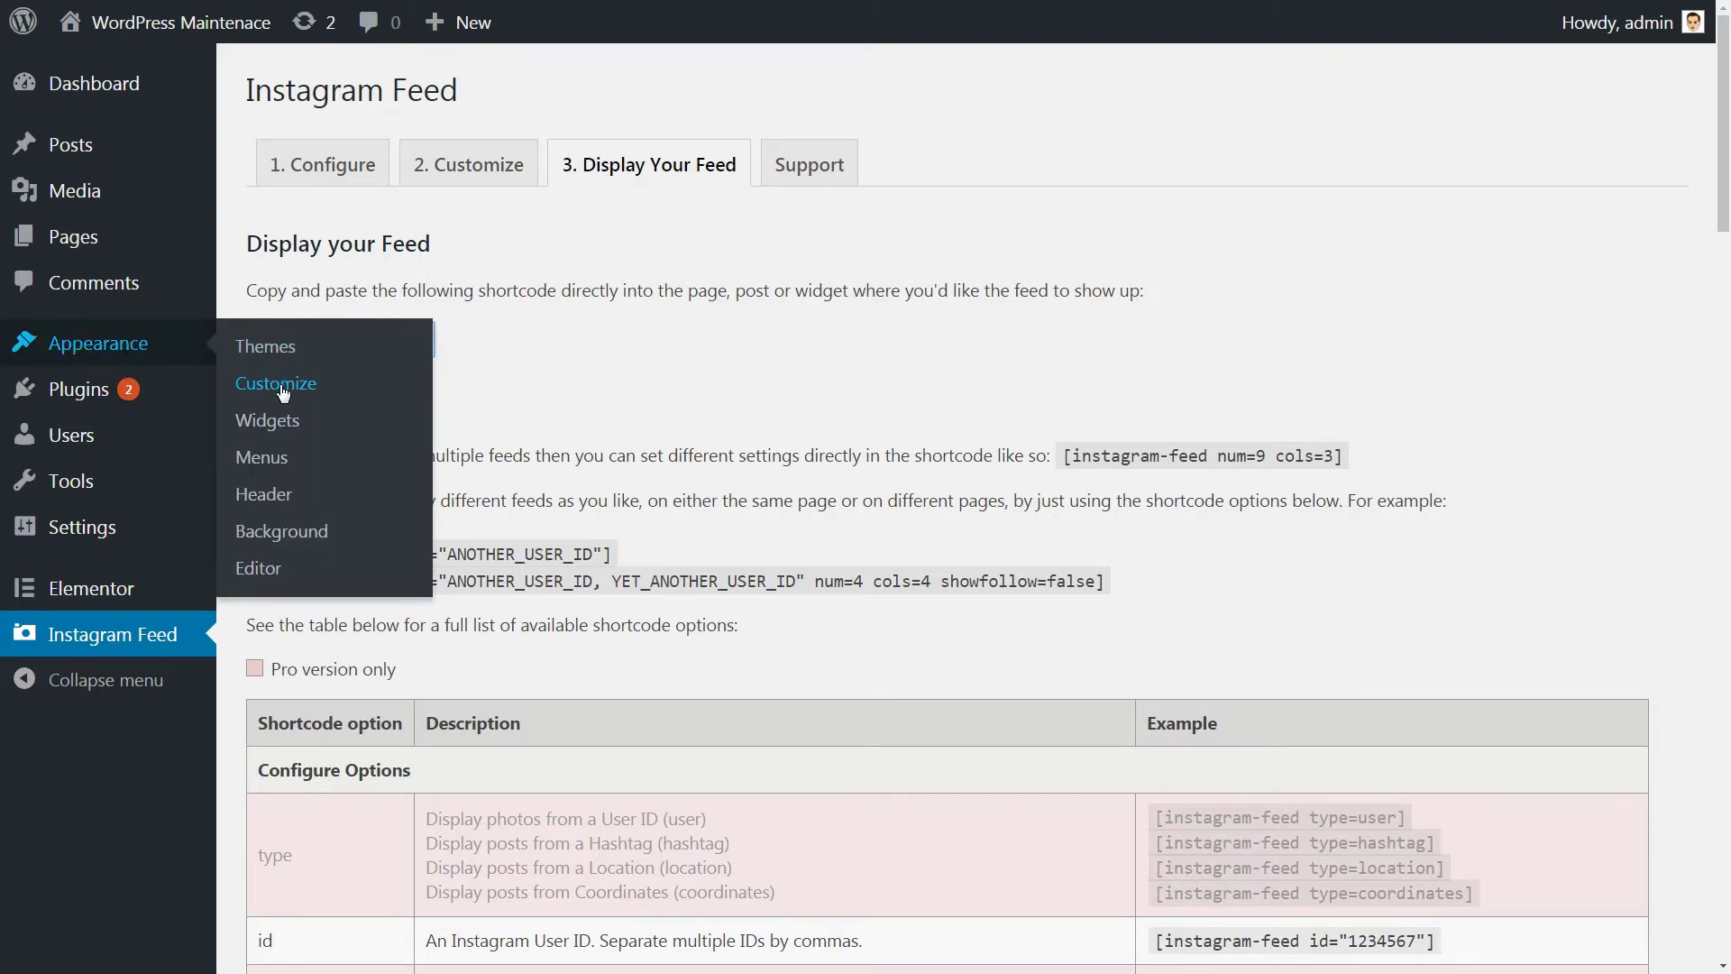
Step: Add a Text widget to the Footer Three widget area in the customizer
{"action": "left_click", "coordinate": [281, 384]}
{"action": "left_click", "coordinate": [378, 674]}
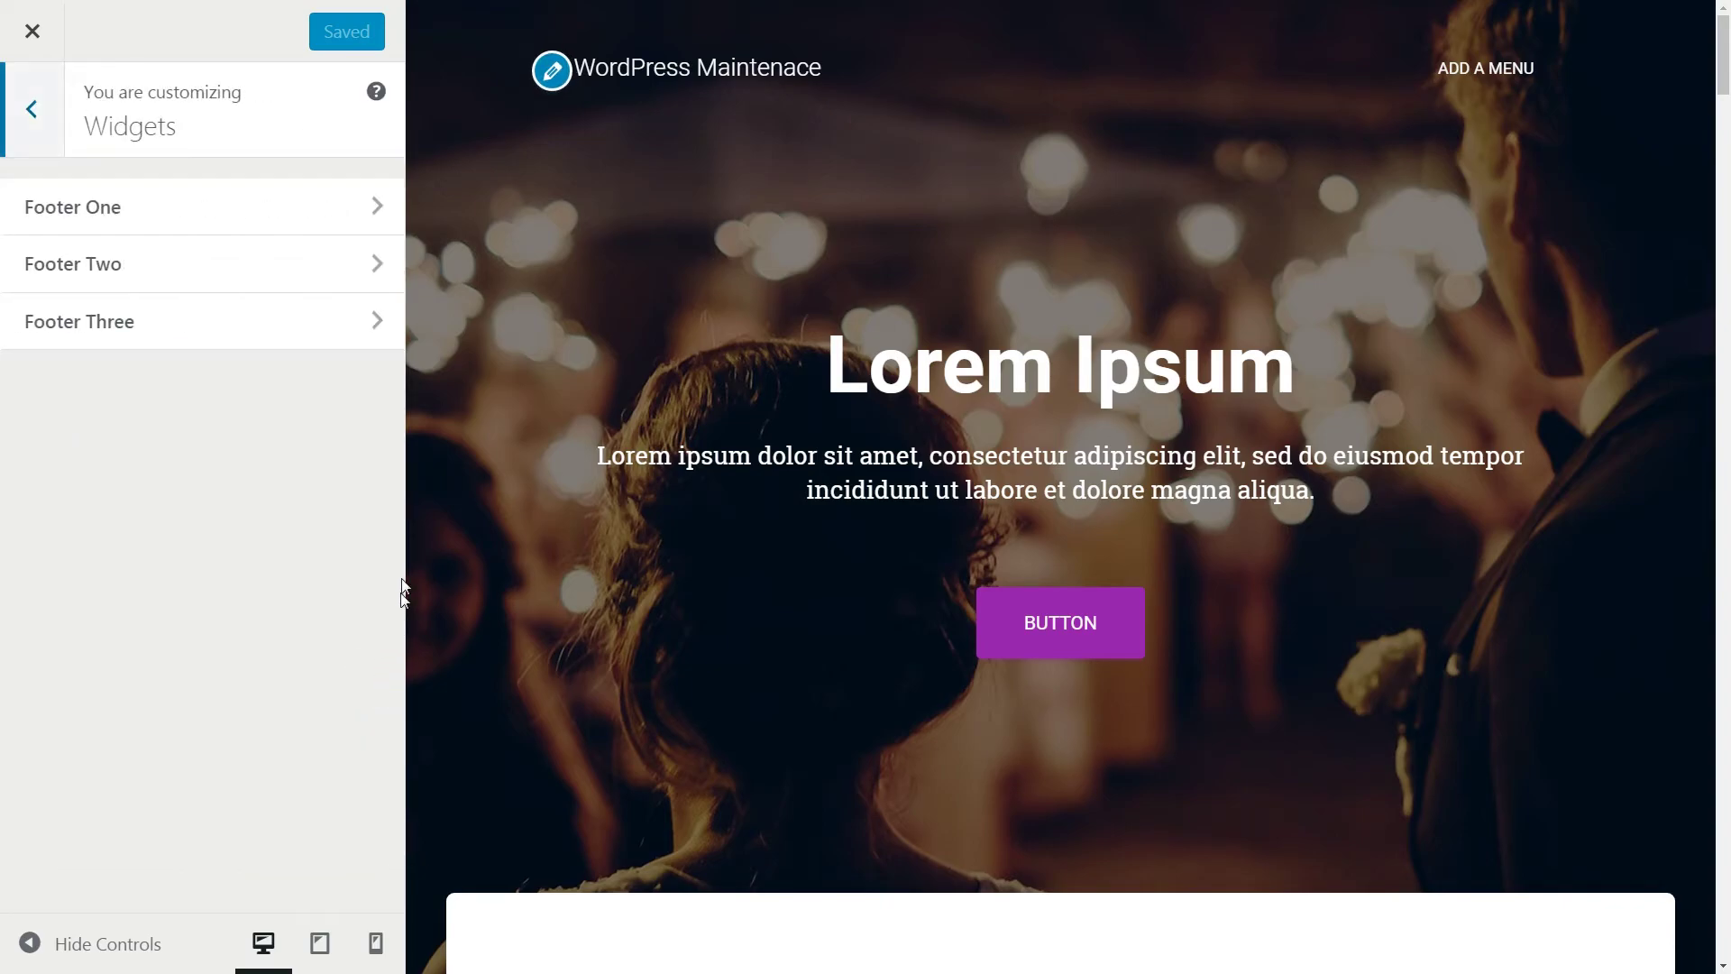
{"action": "left_click", "coordinate": [378, 325]}
{"action": "left_click", "coordinate": [326, 202]}
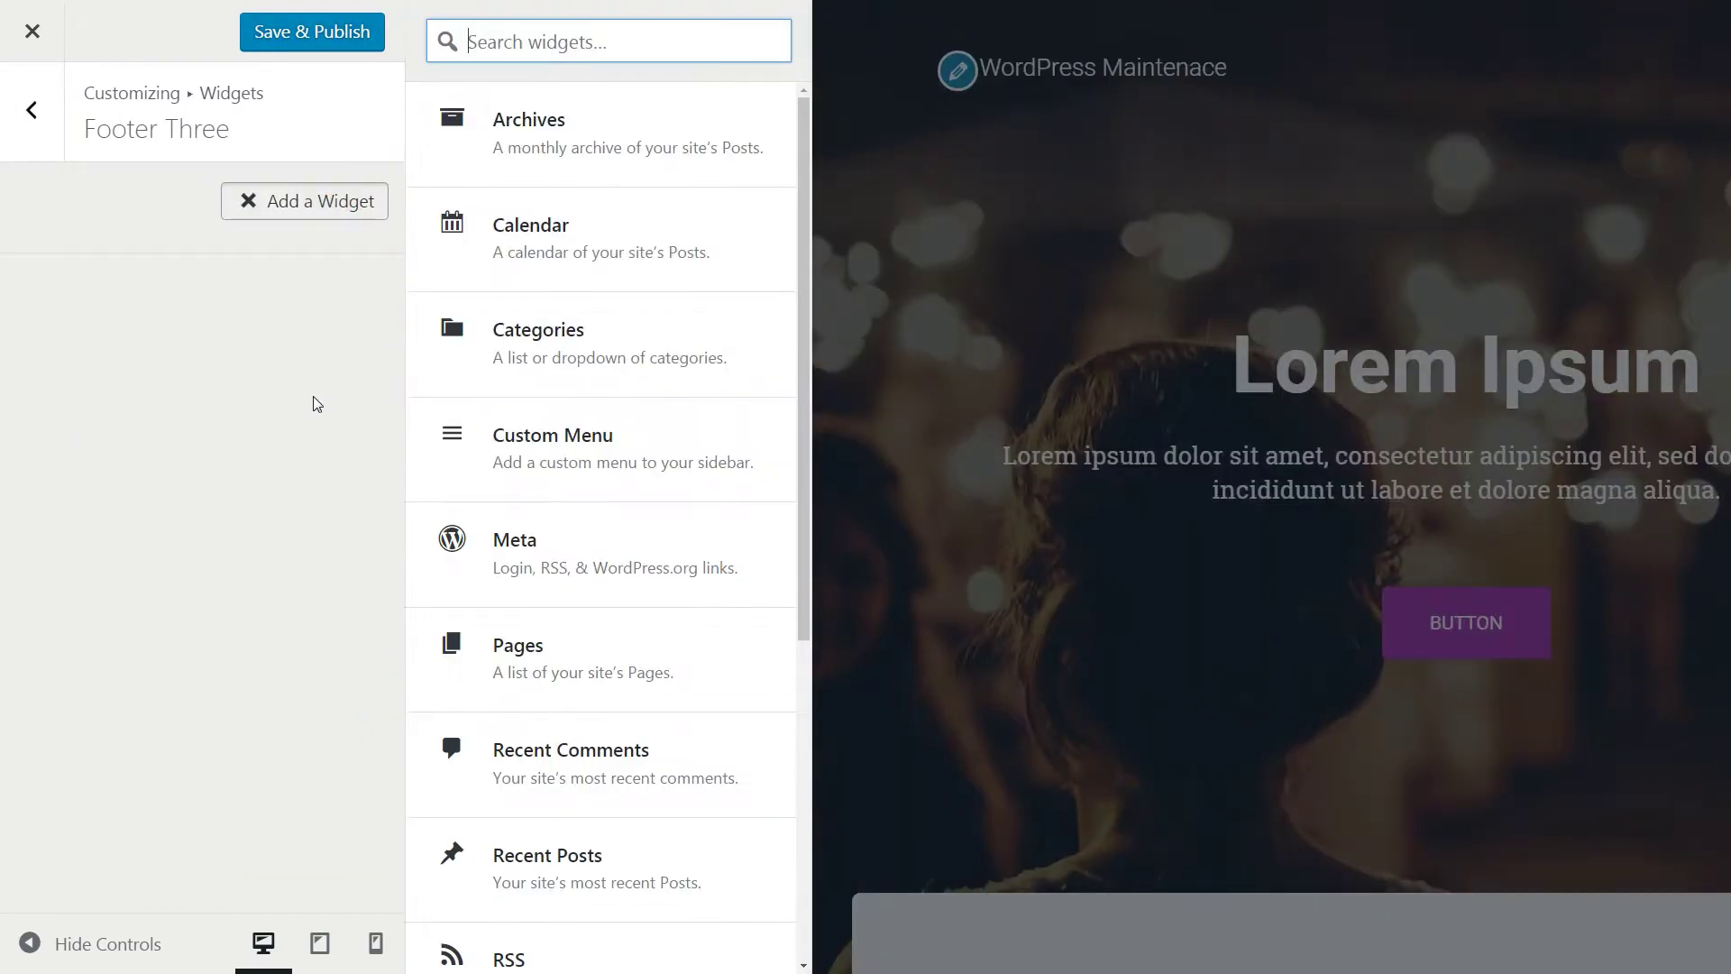
{"action": "scroll", "coordinate": [568, 582], "scroll_direction": "down", "scroll_amount": 3}
{"action": "scroll", "coordinate": [600, 677], "scroll_direction": "down", "scroll_amount": 2}
{"action": "left_click", "coordinate": [599, 785]}
Step: Title it 'Instagram feed', paste the [instagram-feed] shortcode as content, apply and publish
{"action": "left_click", "coordinate": [139, 311]}
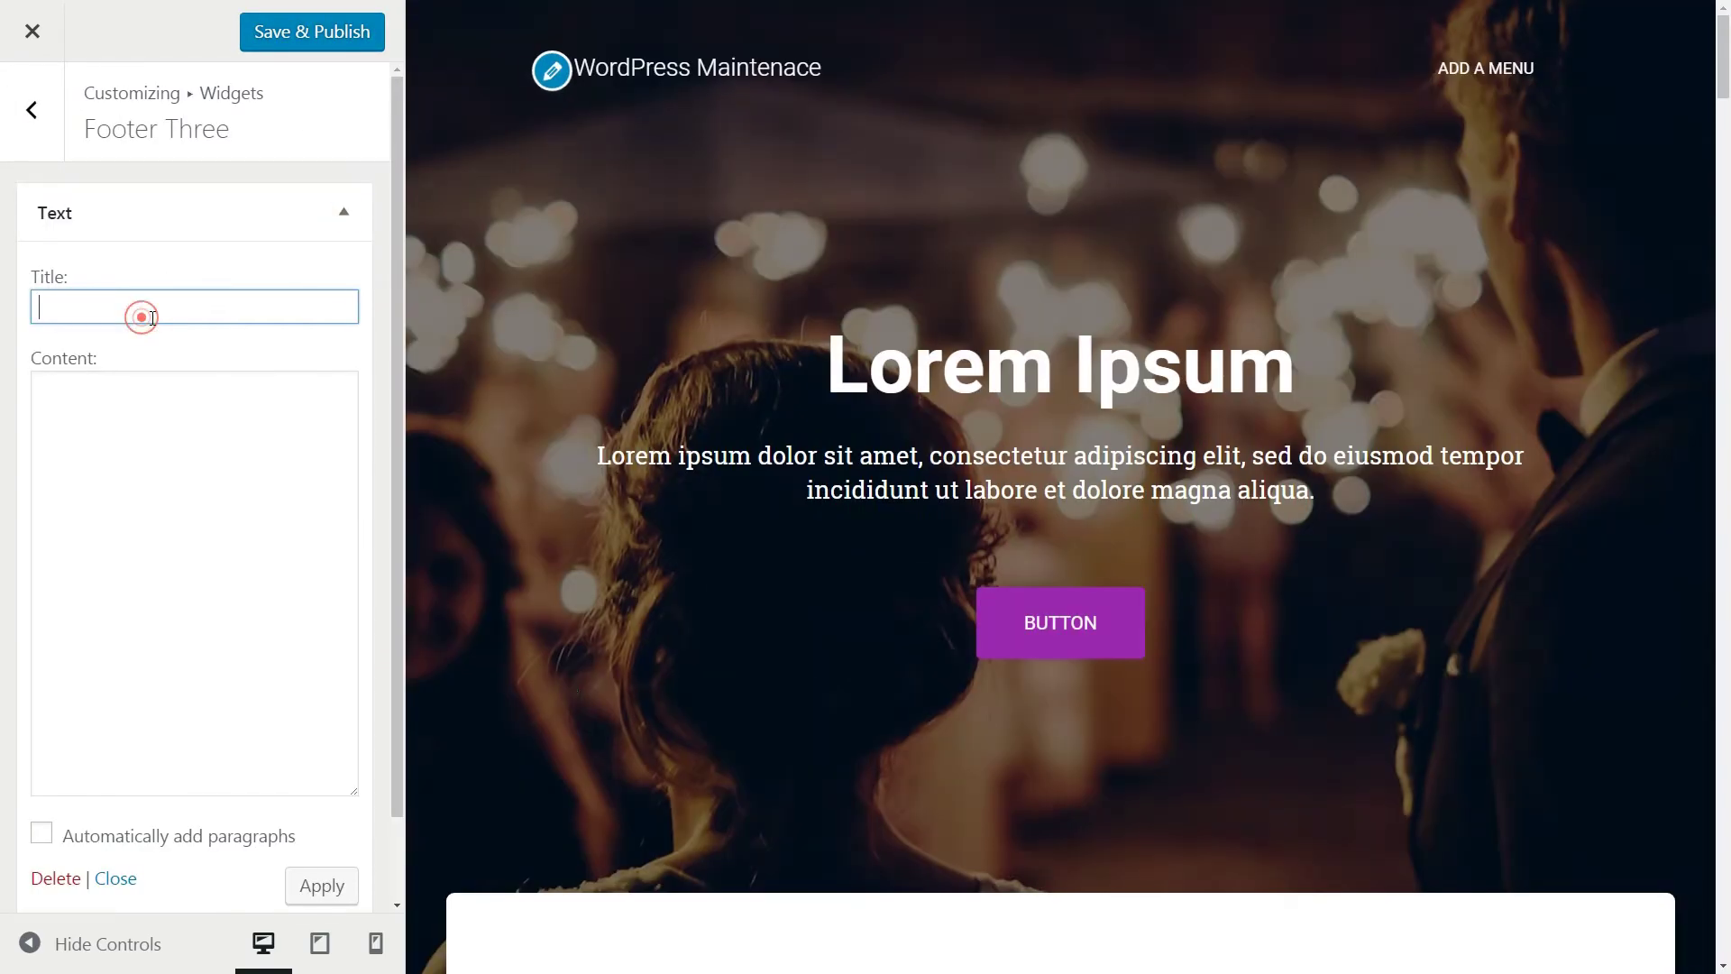
{"action": "type", "text": "Instagramfeed"}
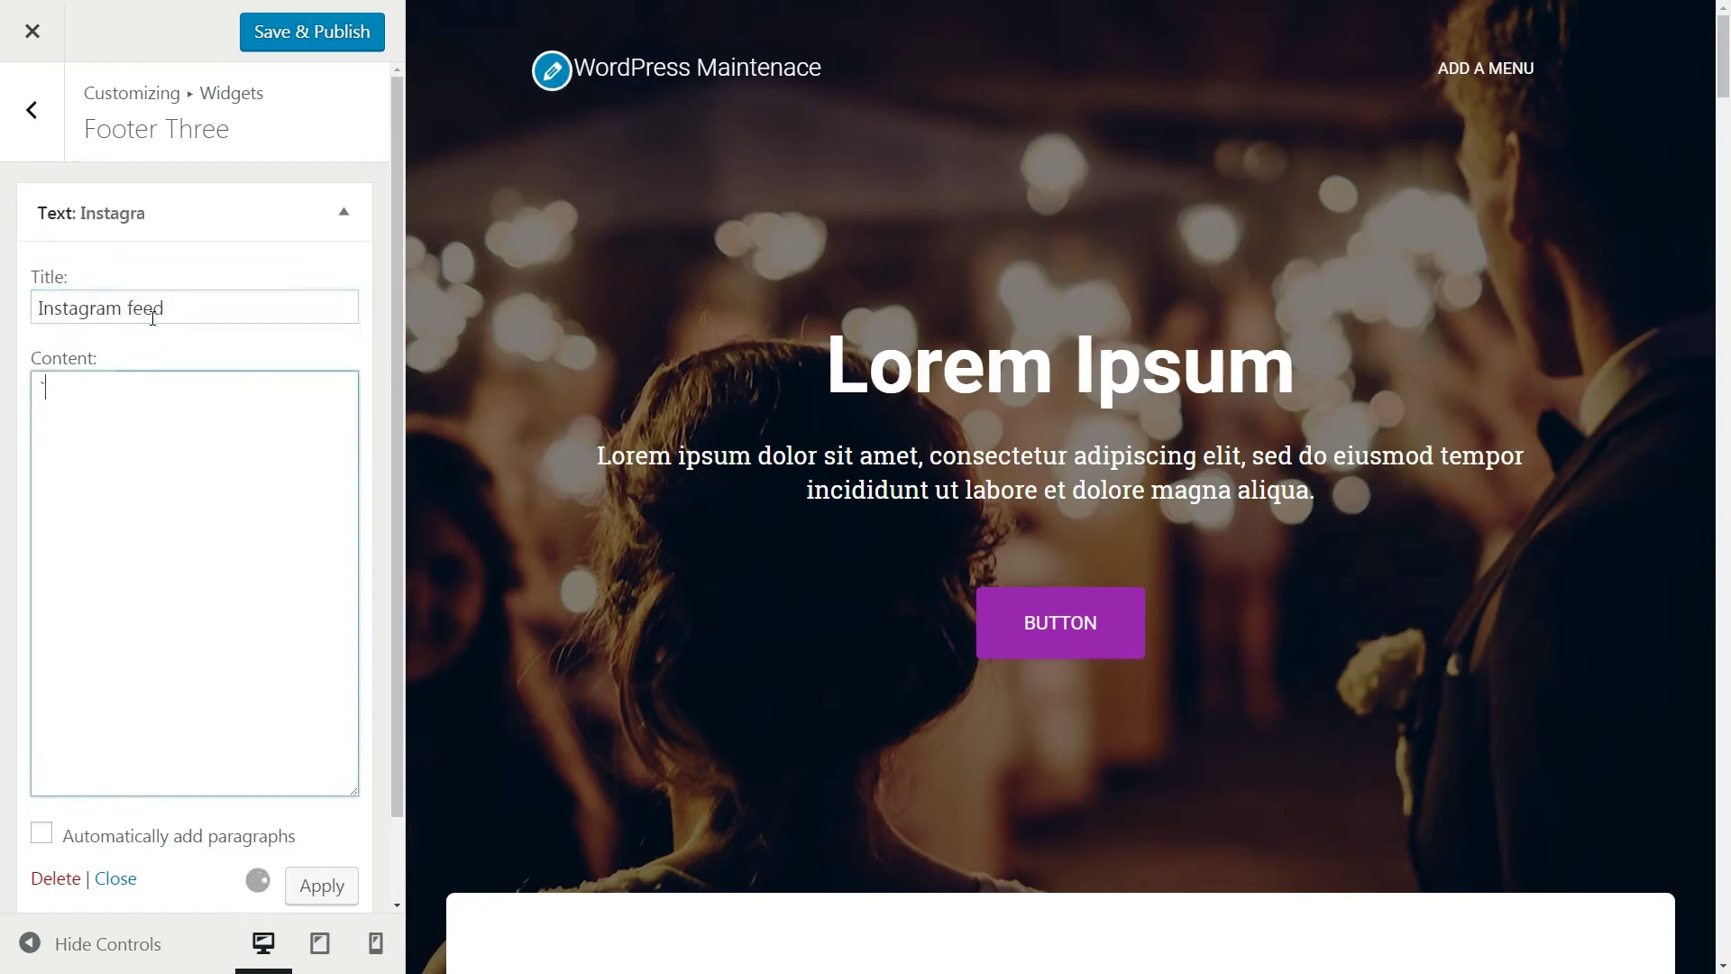
{"action": "key", "text": "Tab"}
{"action": "right_click", "coordinate": [82, 401]}
{"action": "left_click", "coordinate": [117, 494]}
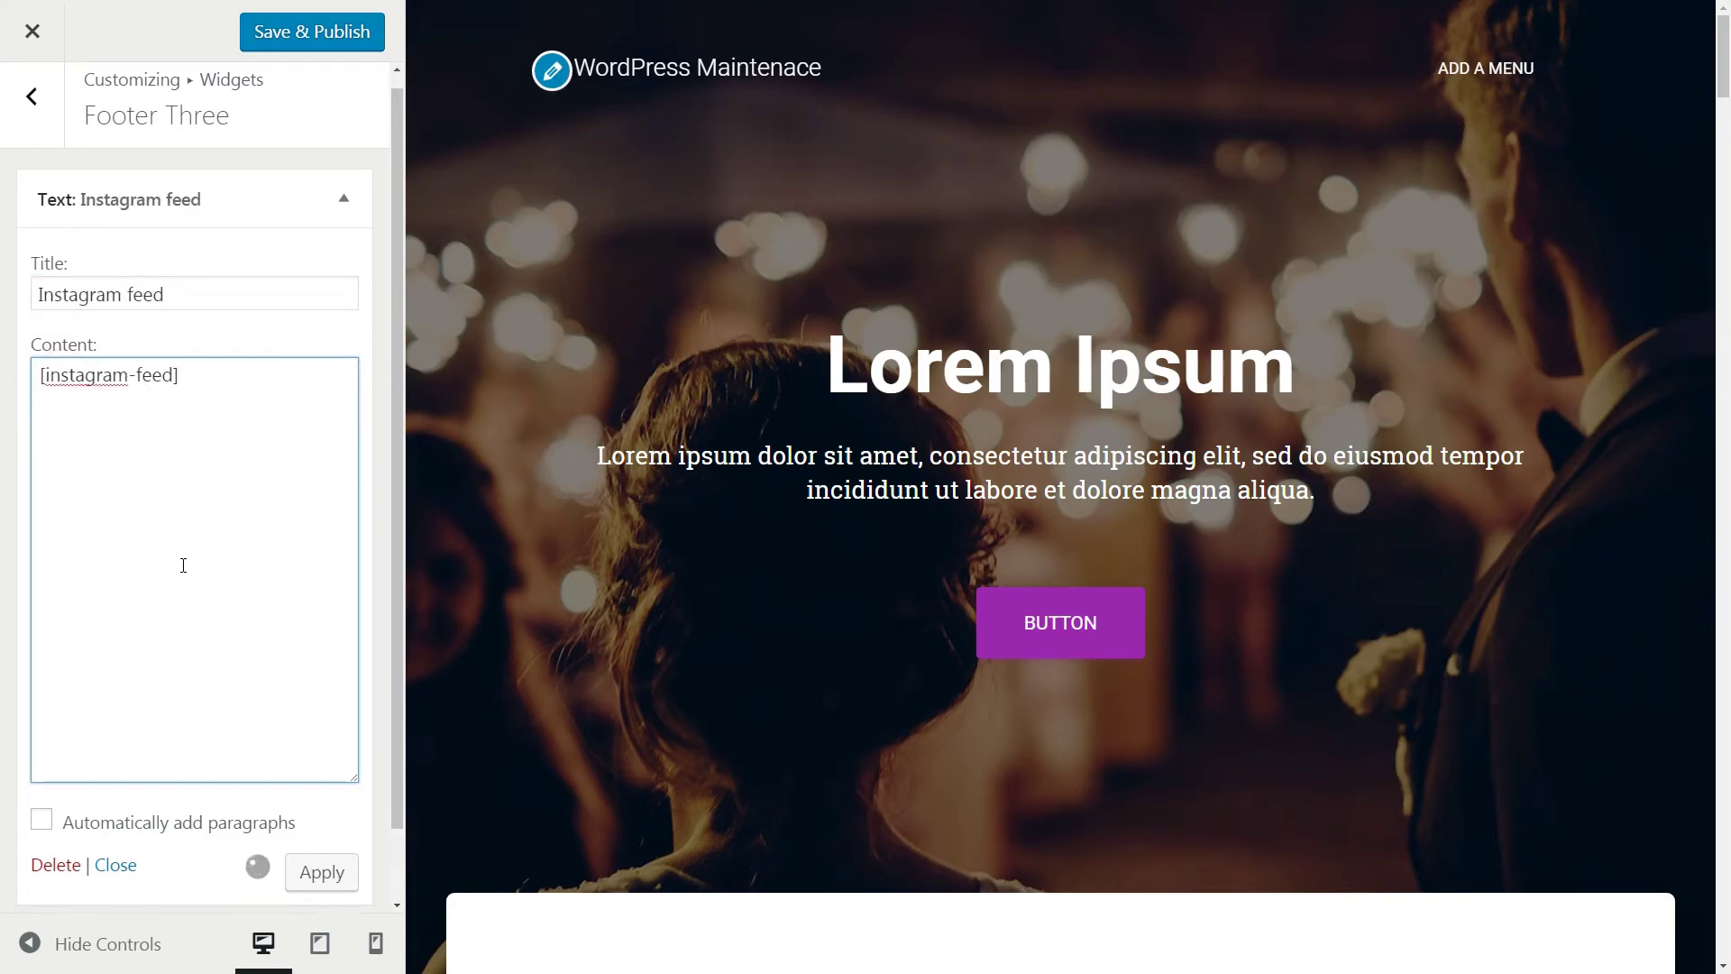
{"action": "scroll", "coordinate": [244, 650], "scroll_direction": "down", "scroll_amount": 1}
{"action": "left_click", "coordinate": [301, 792]}
{"action": "left_click", "coordinate": [309, 36]}
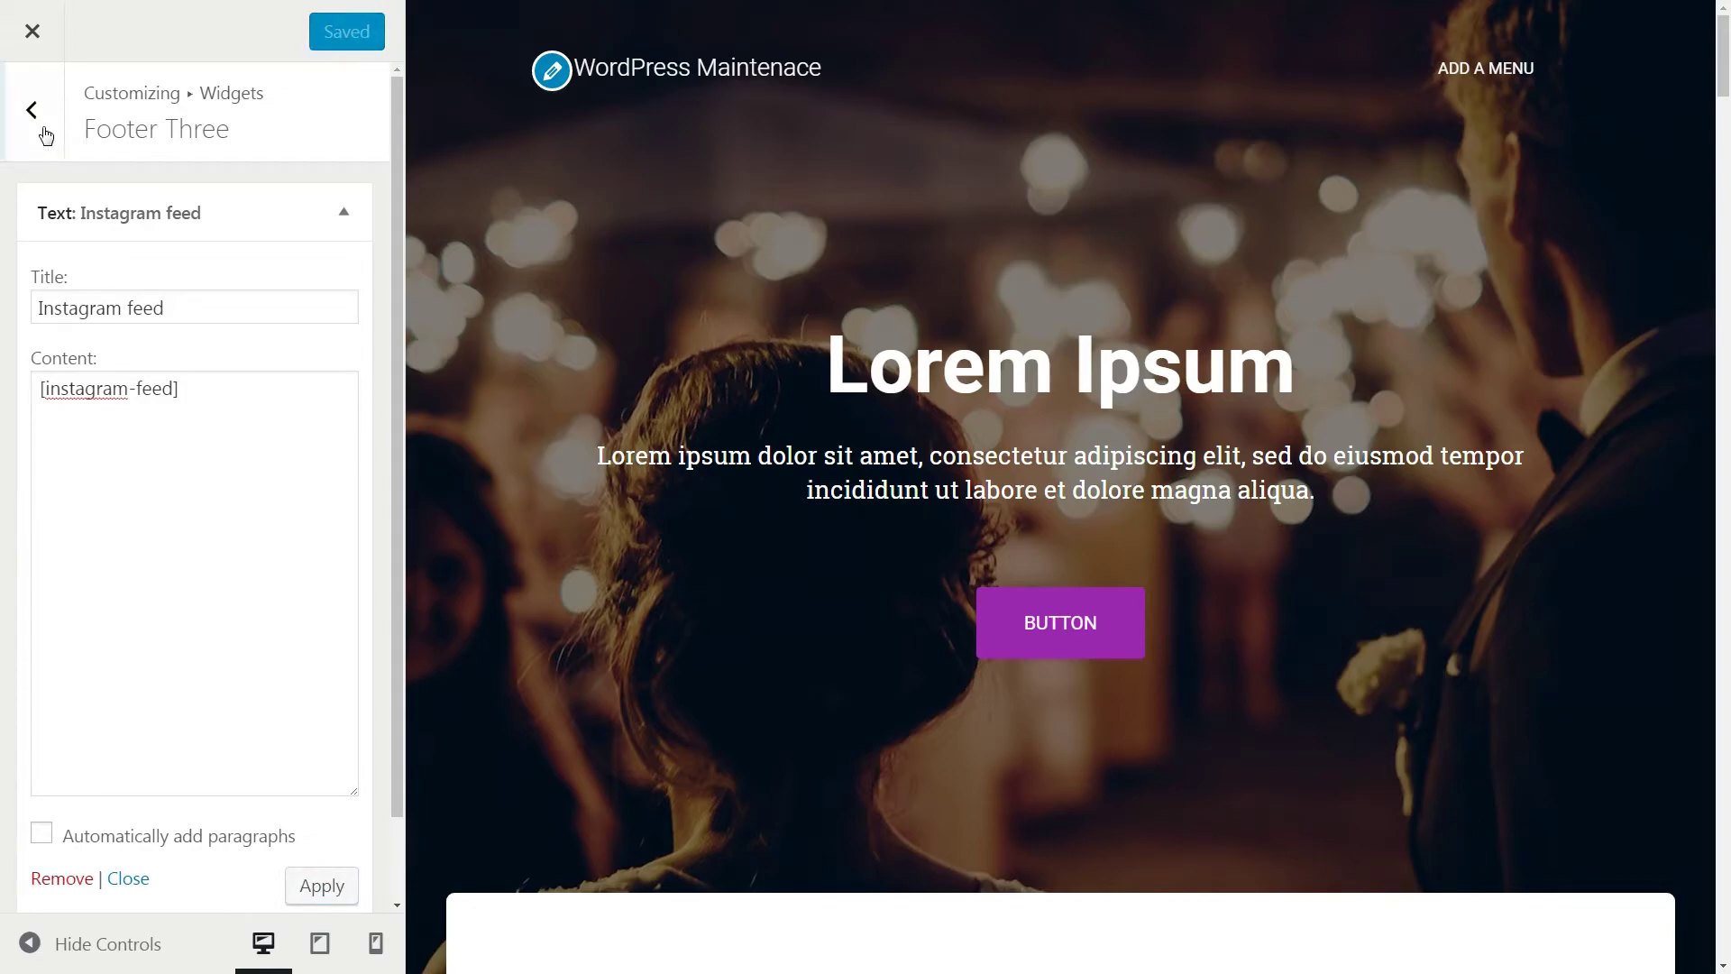
Step: Open Footer One and expand its About us Text widget
{"action": "left_click", "coordinate": [33, 111]}
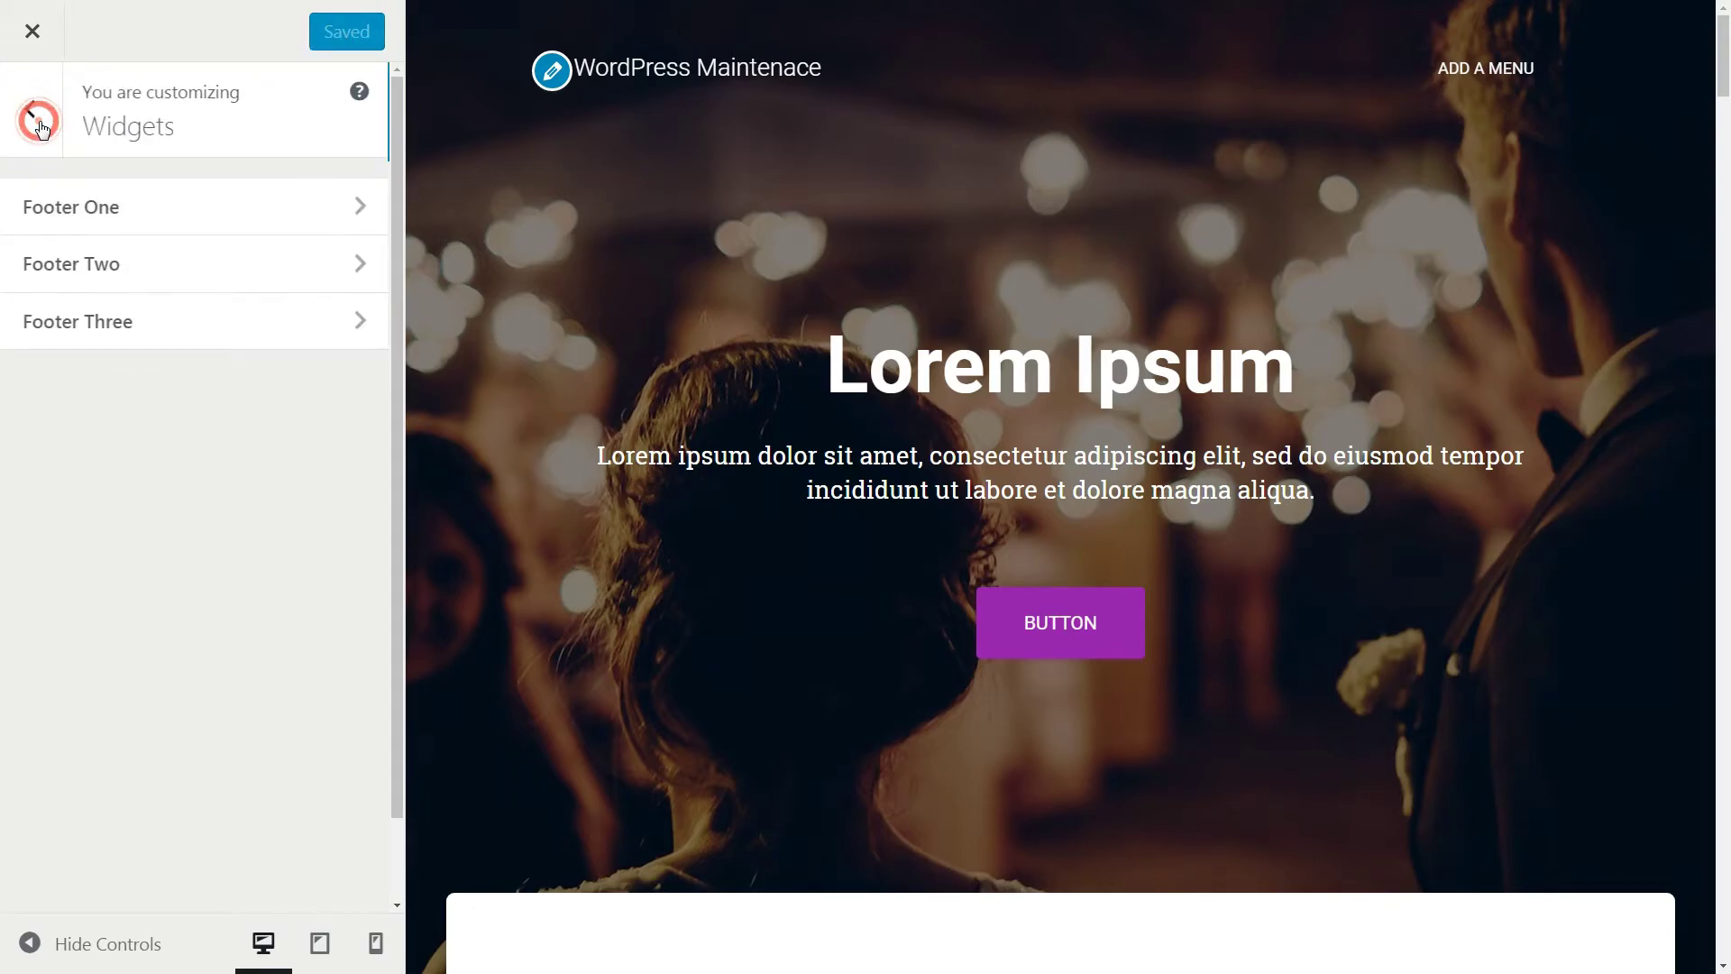
{"action": "left_click", "coordinate": [380, 209]}
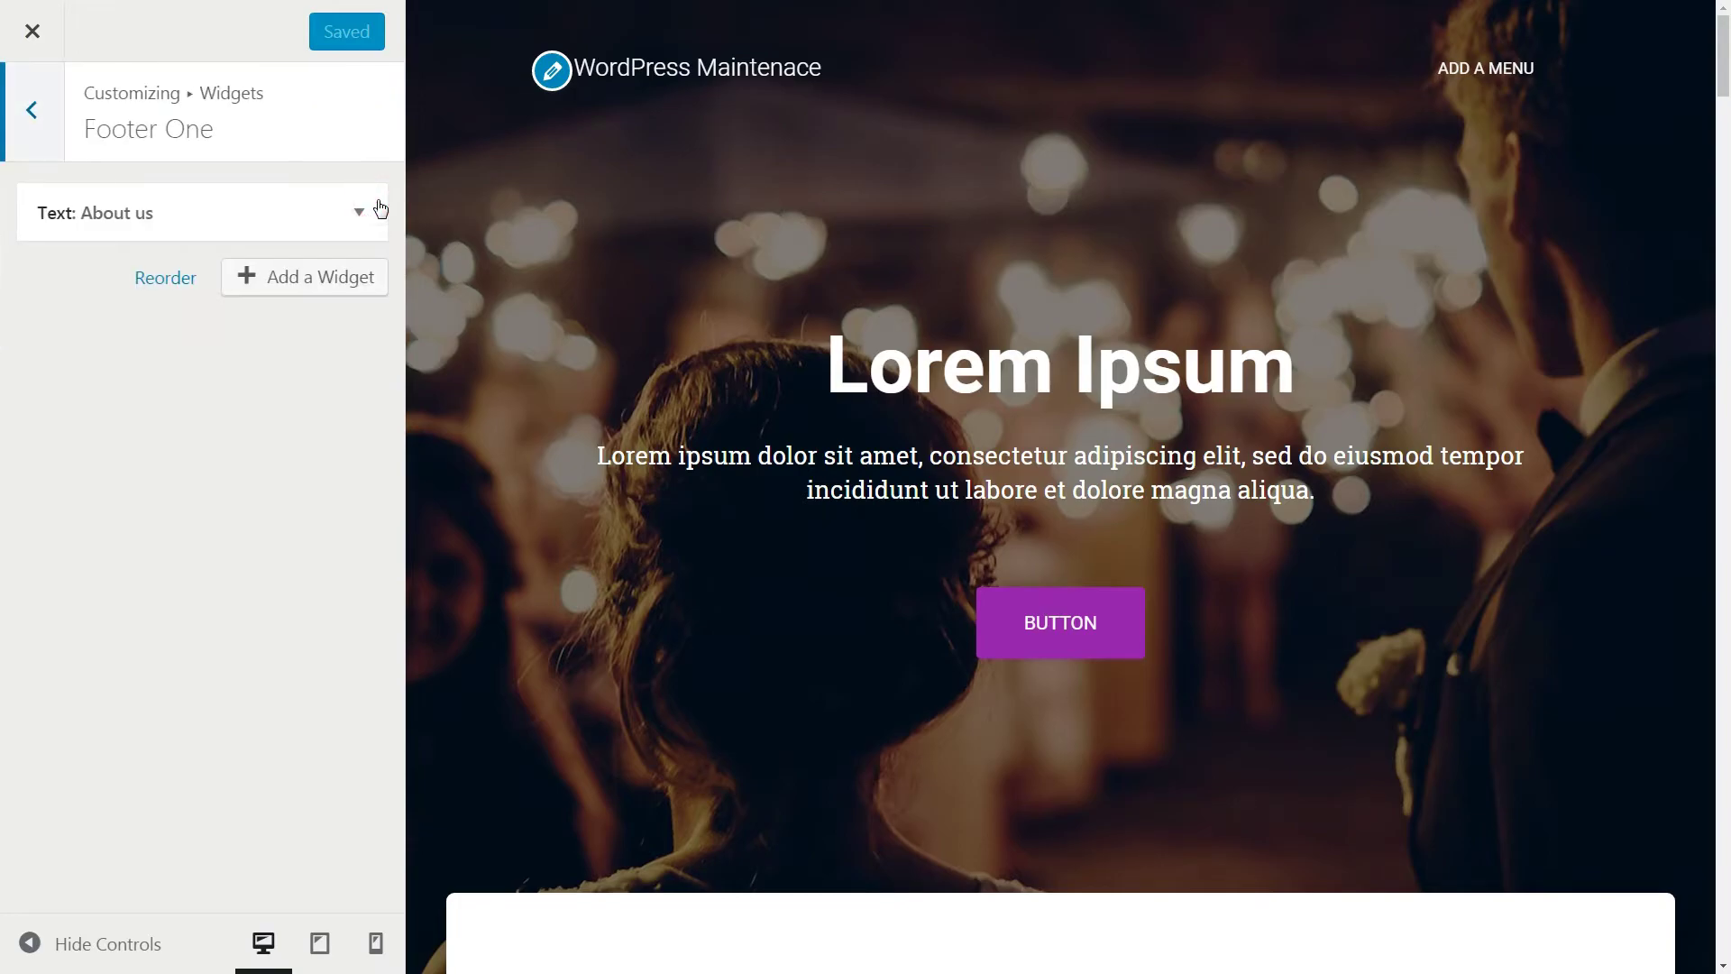
{"action": "left_click", "coordinate": [376, 213]}
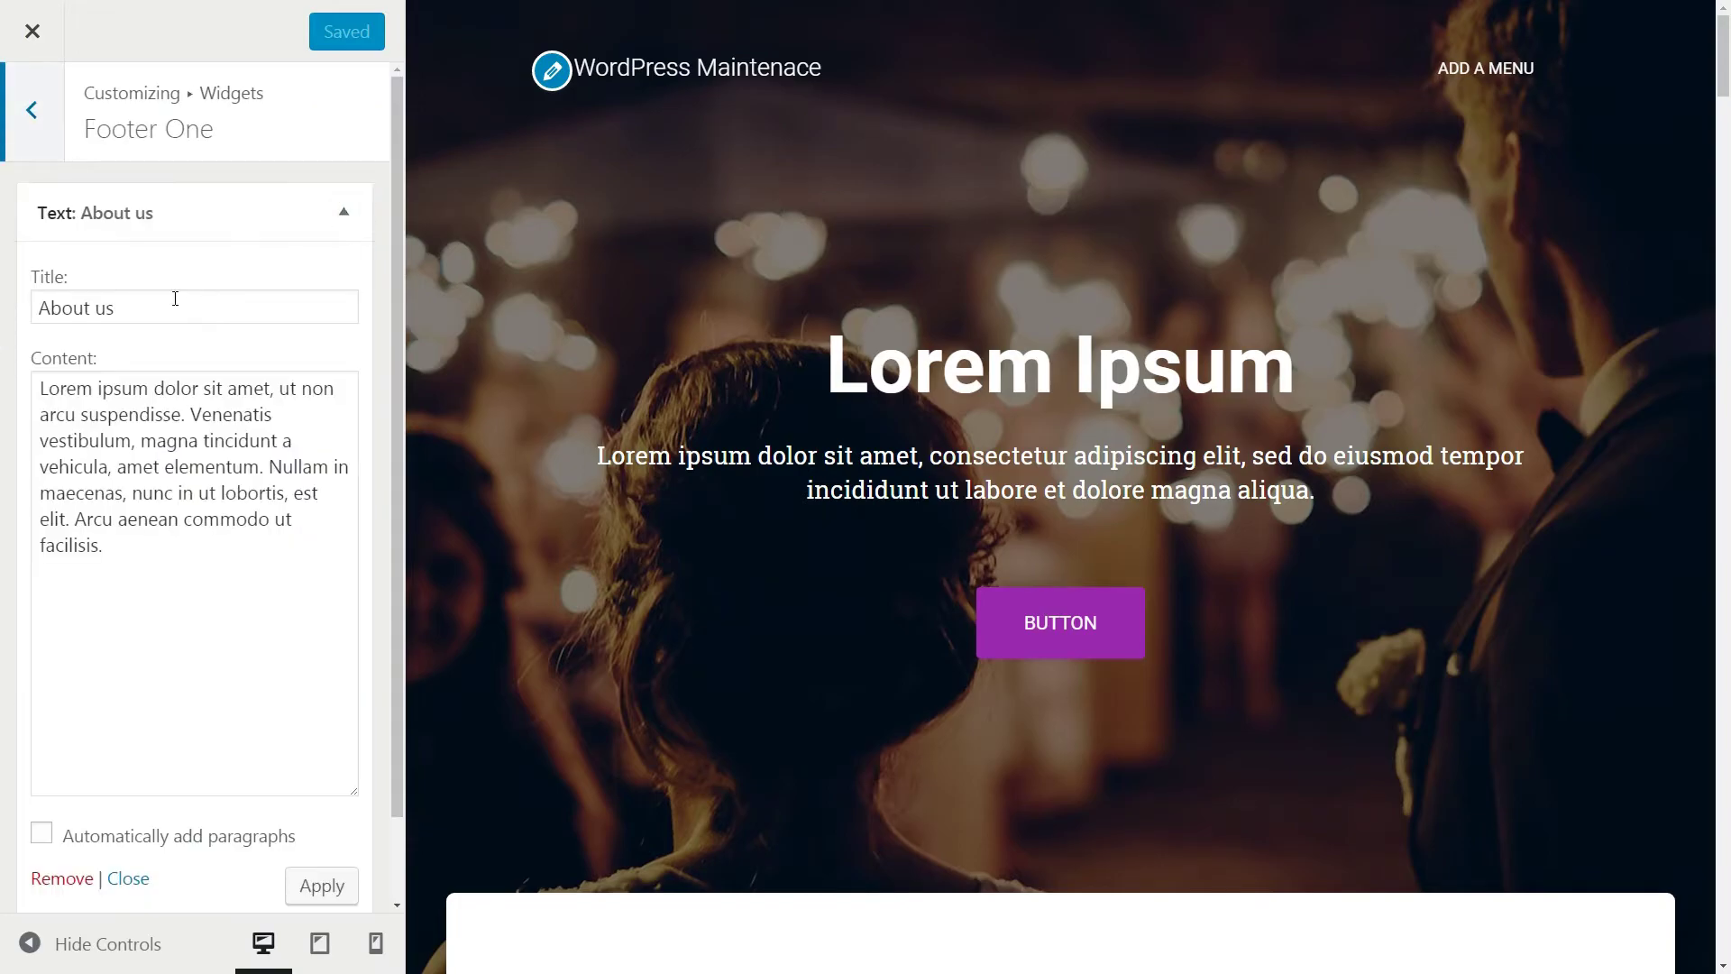
Step: Look over the About us title and content, collapse the widget, and show available widgets
{"action": "left_click_drag", "start_coordinate": [116, 308], "coordinate": [102, 309]}
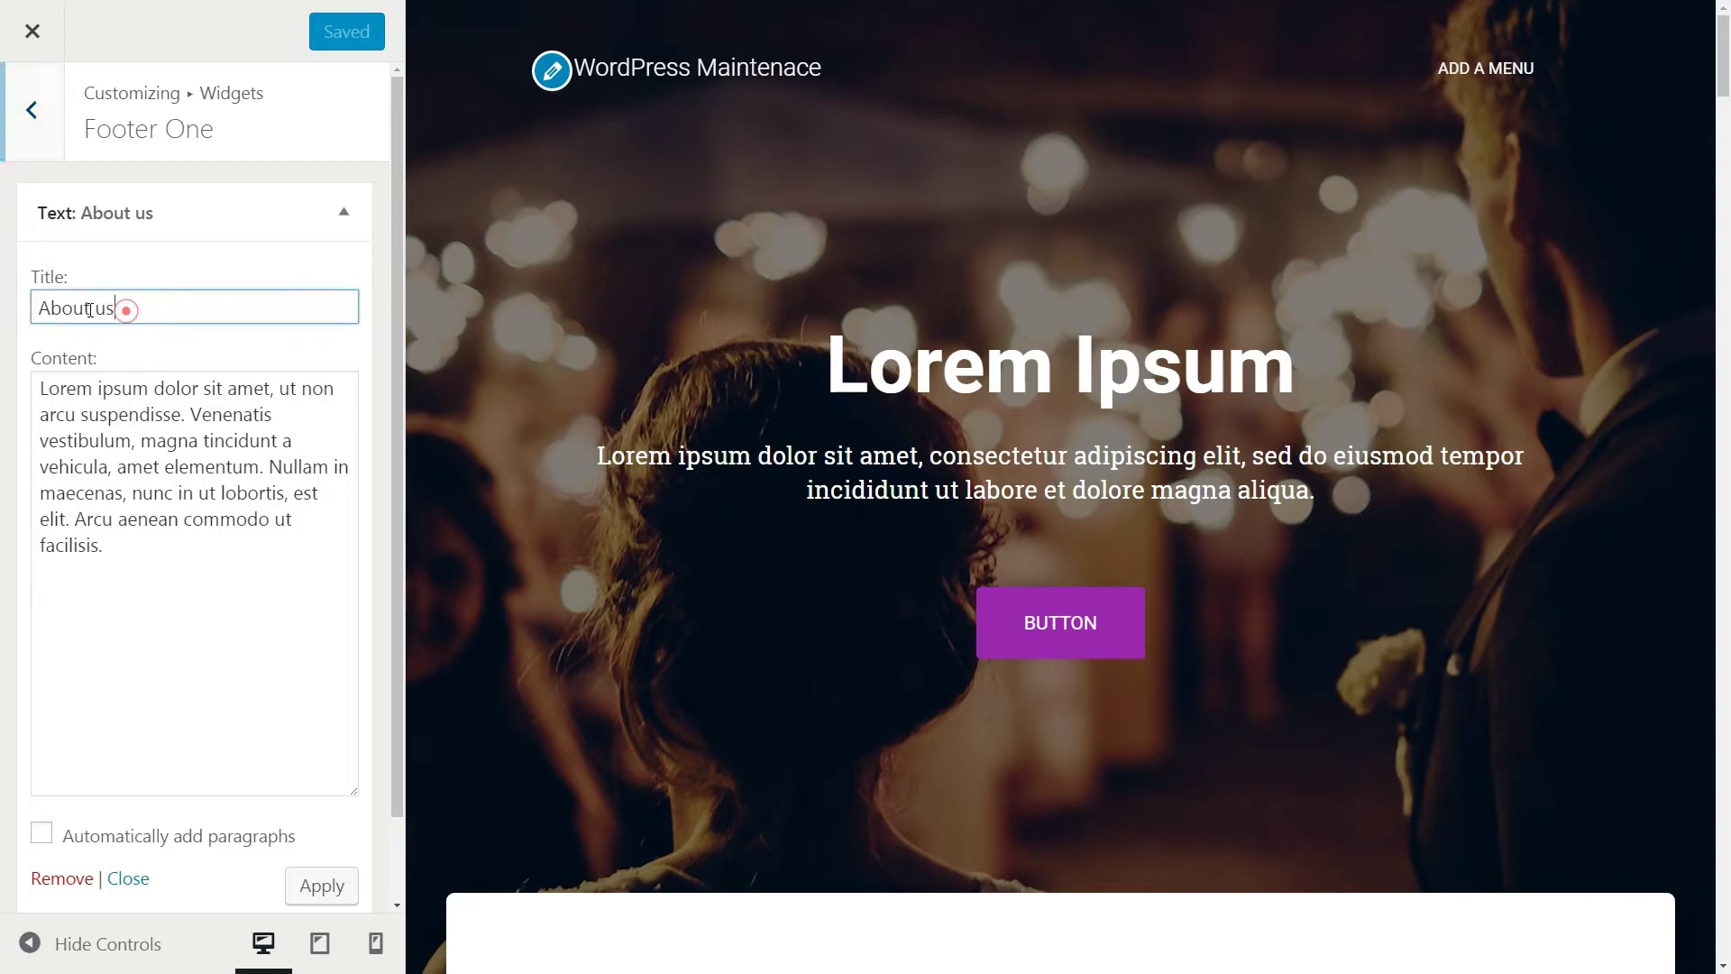
{"action": "triple_click", "coordinate": [106, 556]}
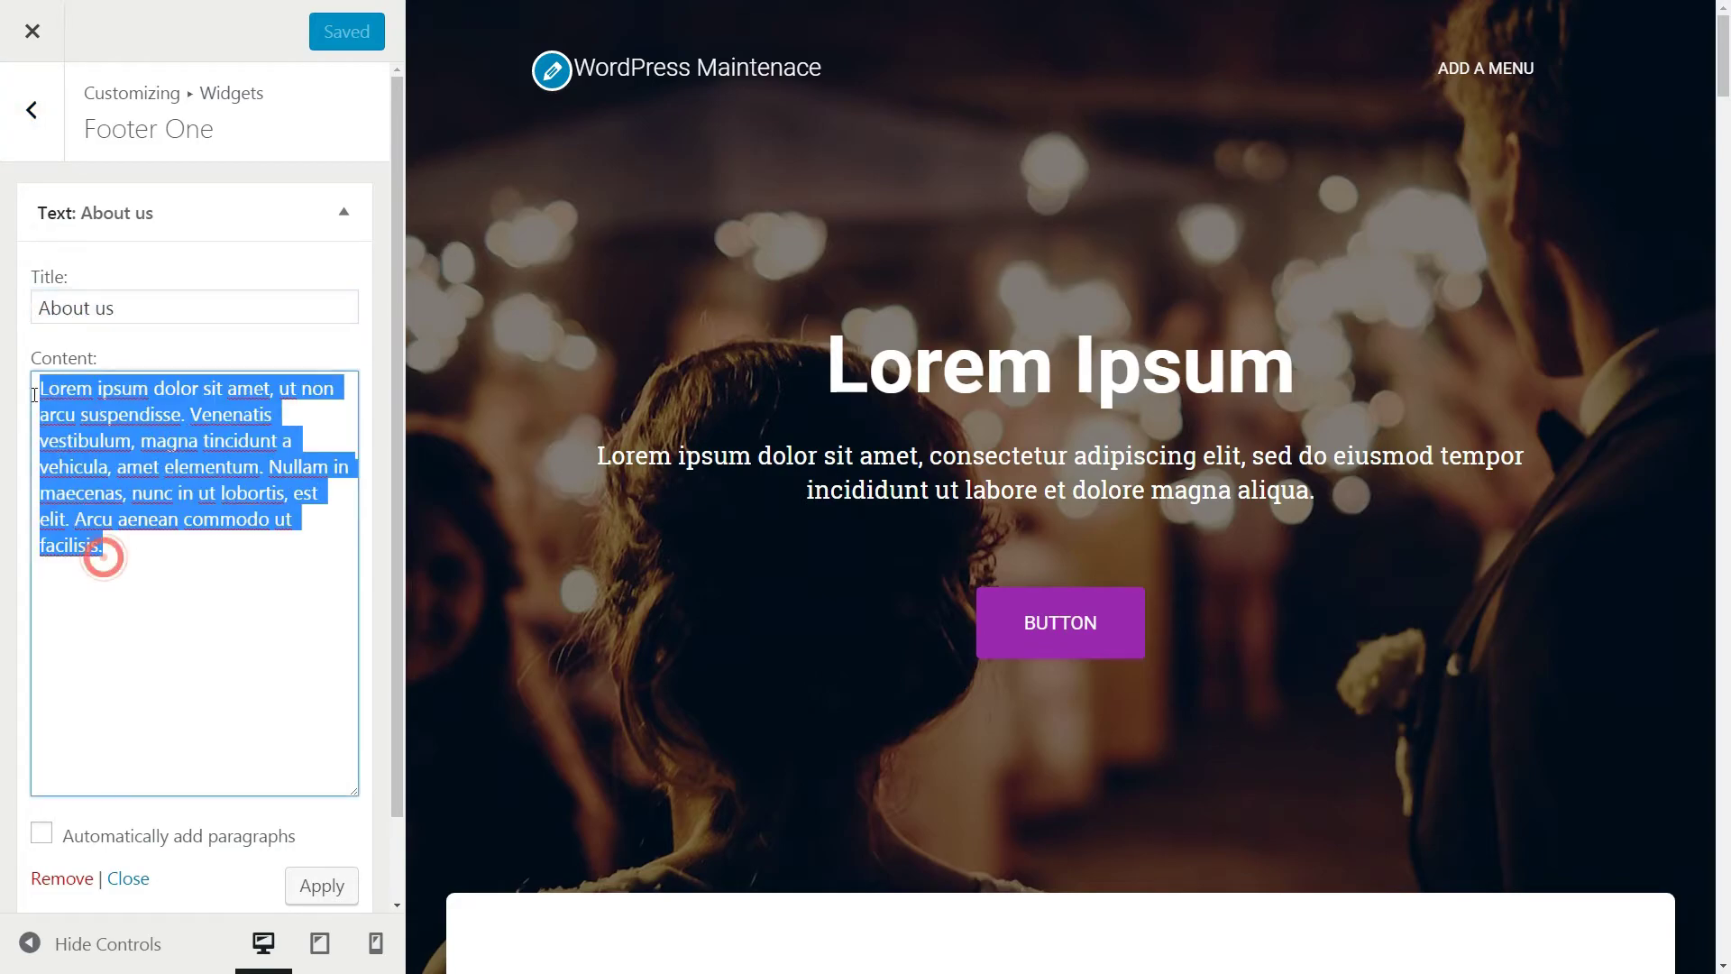
{"action": "left_click", "coordinate": [141, 591]}
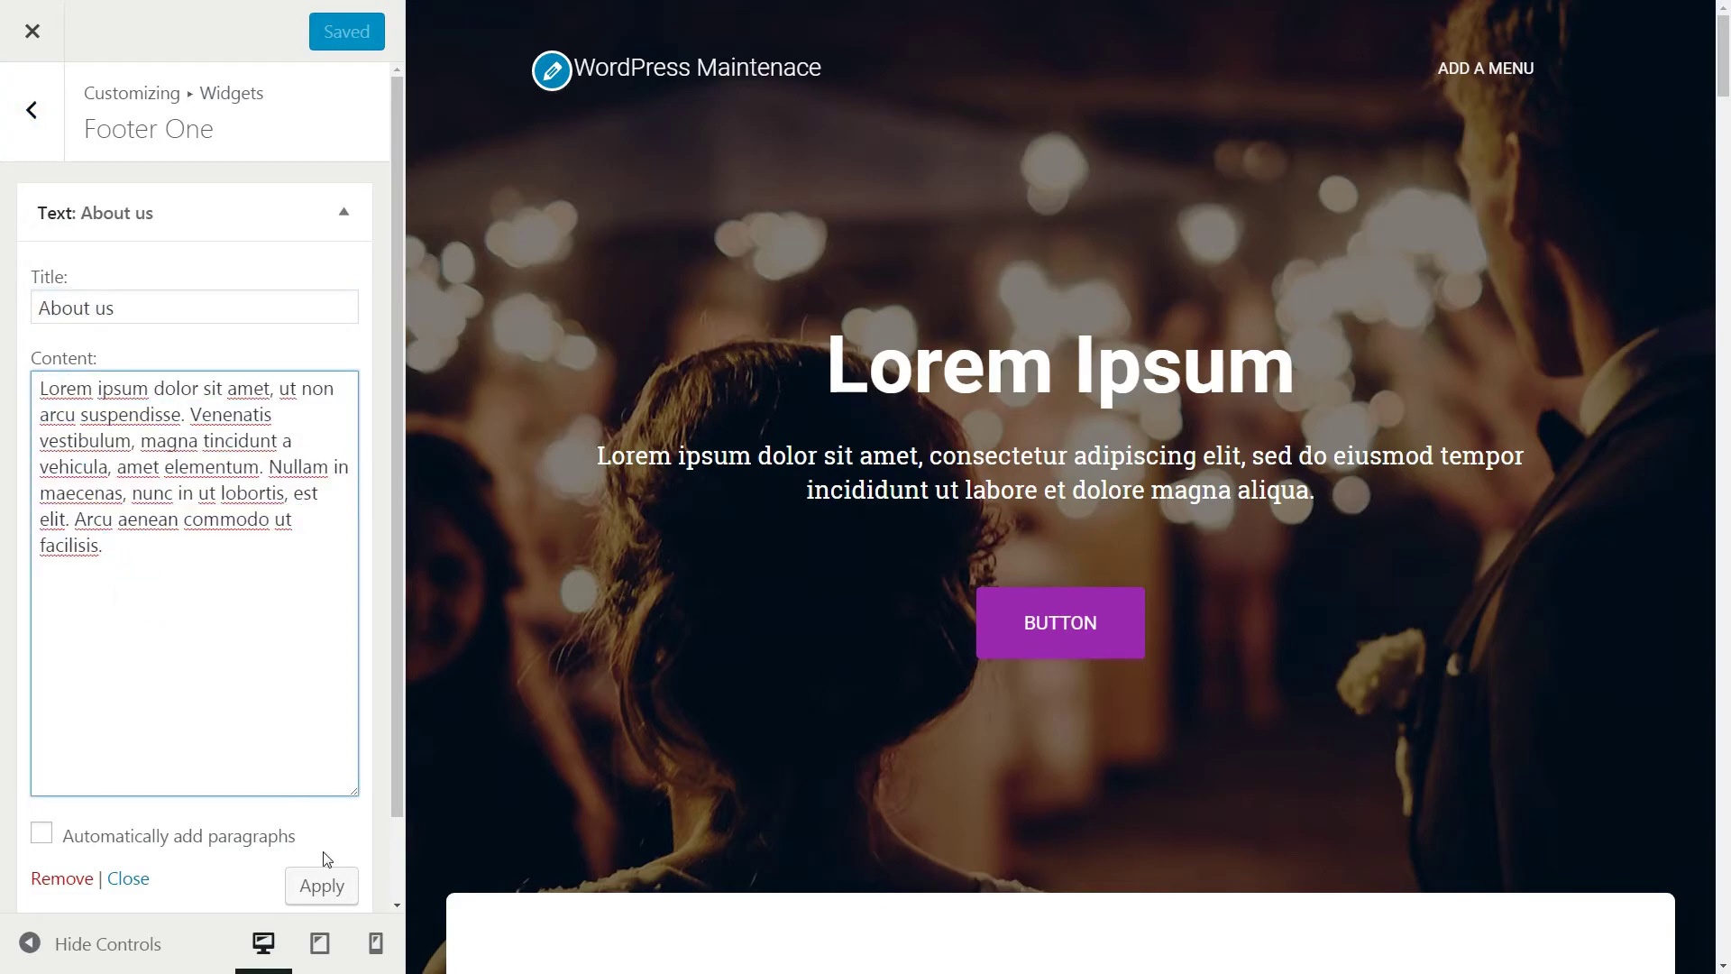
{"action": "left_click", "coordinate": [322, 882]}
{"action": "left_click", "coordinate": [317, 170]}
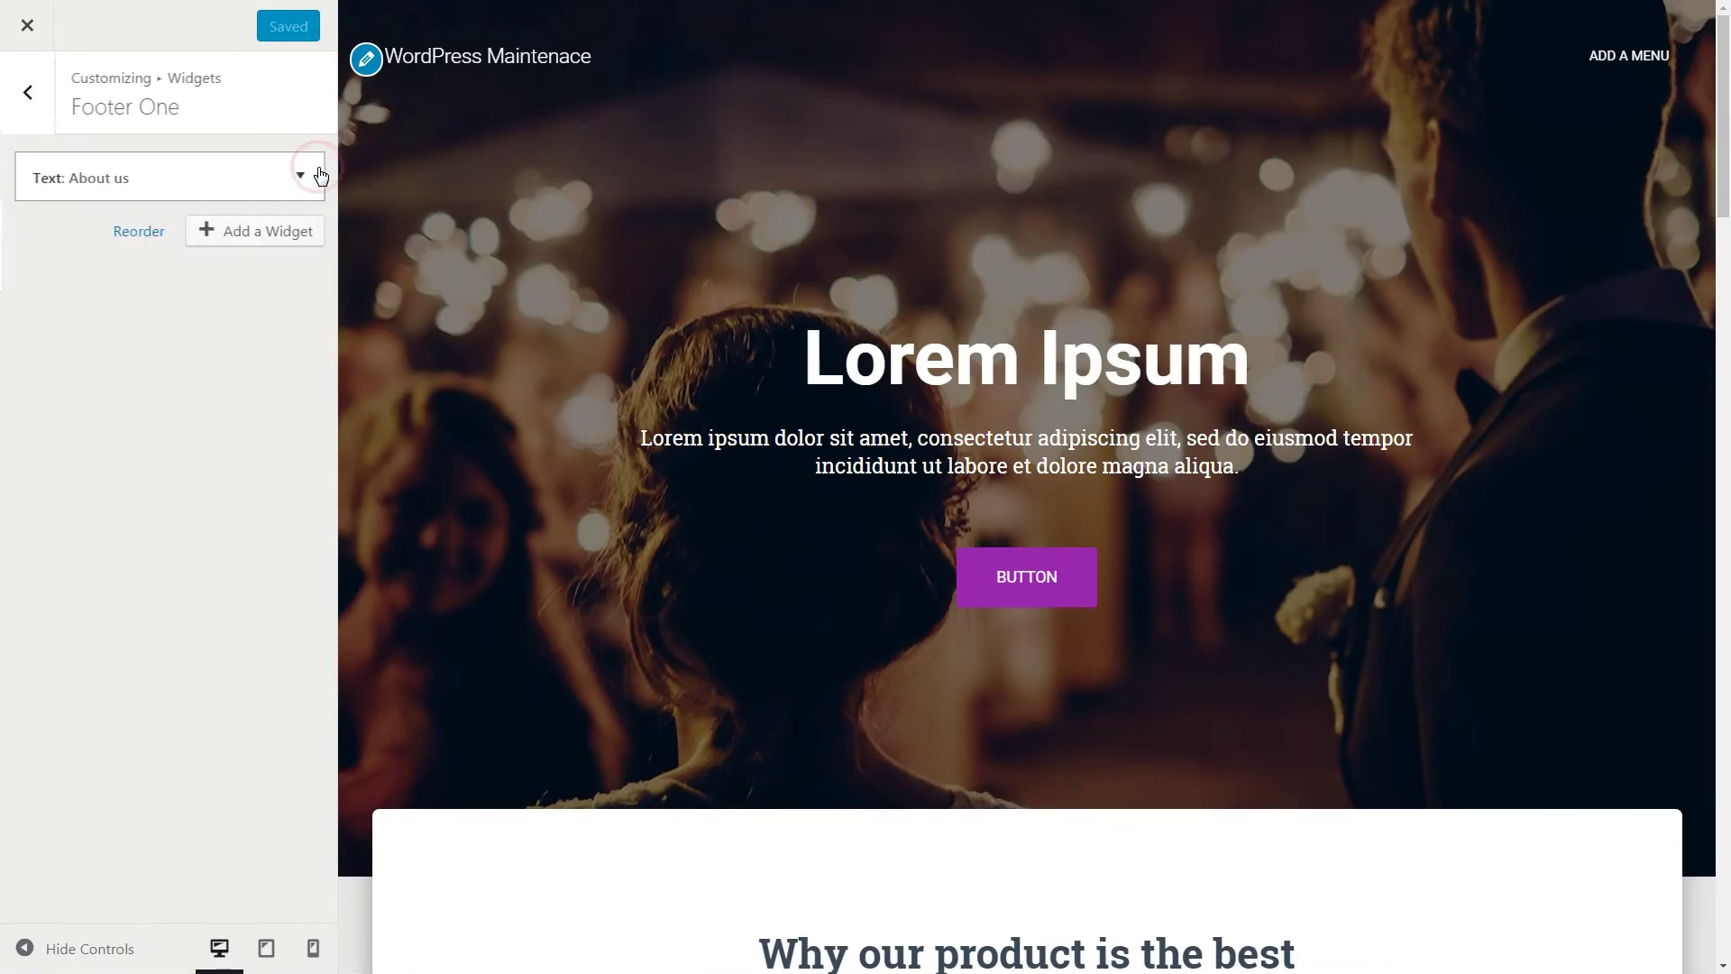
{"action": "left_click", "coordinate": [266, 230]}
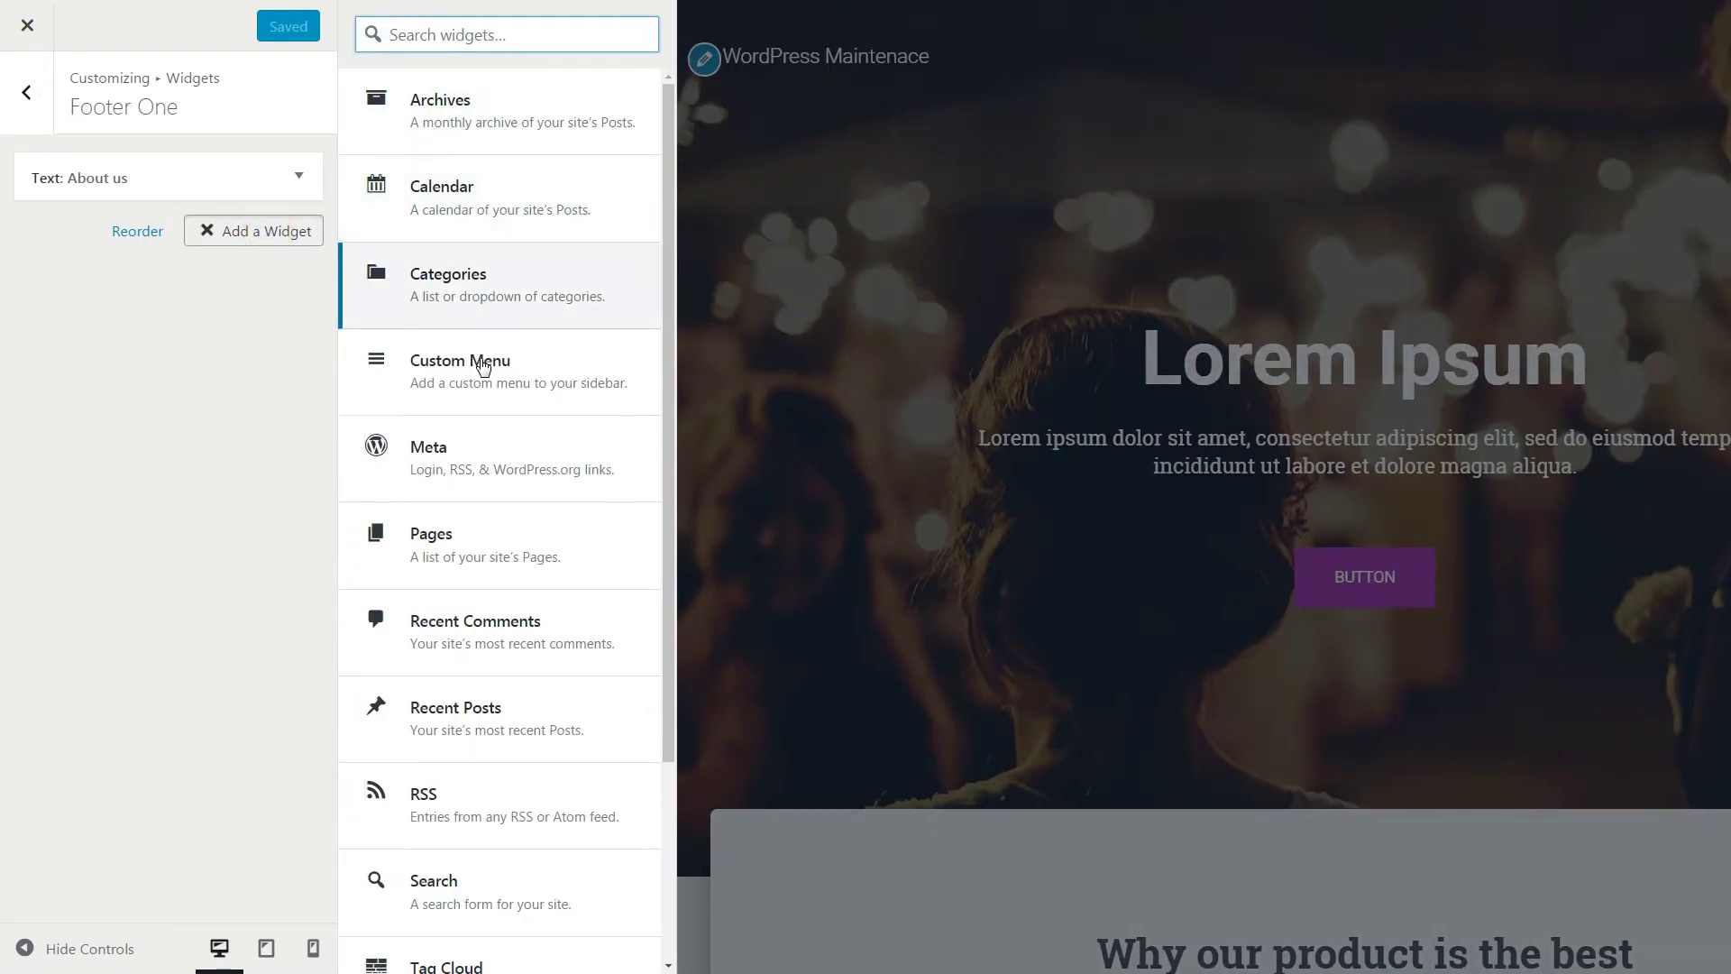
{"action": "scroll", "coordinate": [669, 593], "scroll_direction": "down", "scroll_amount": 3}
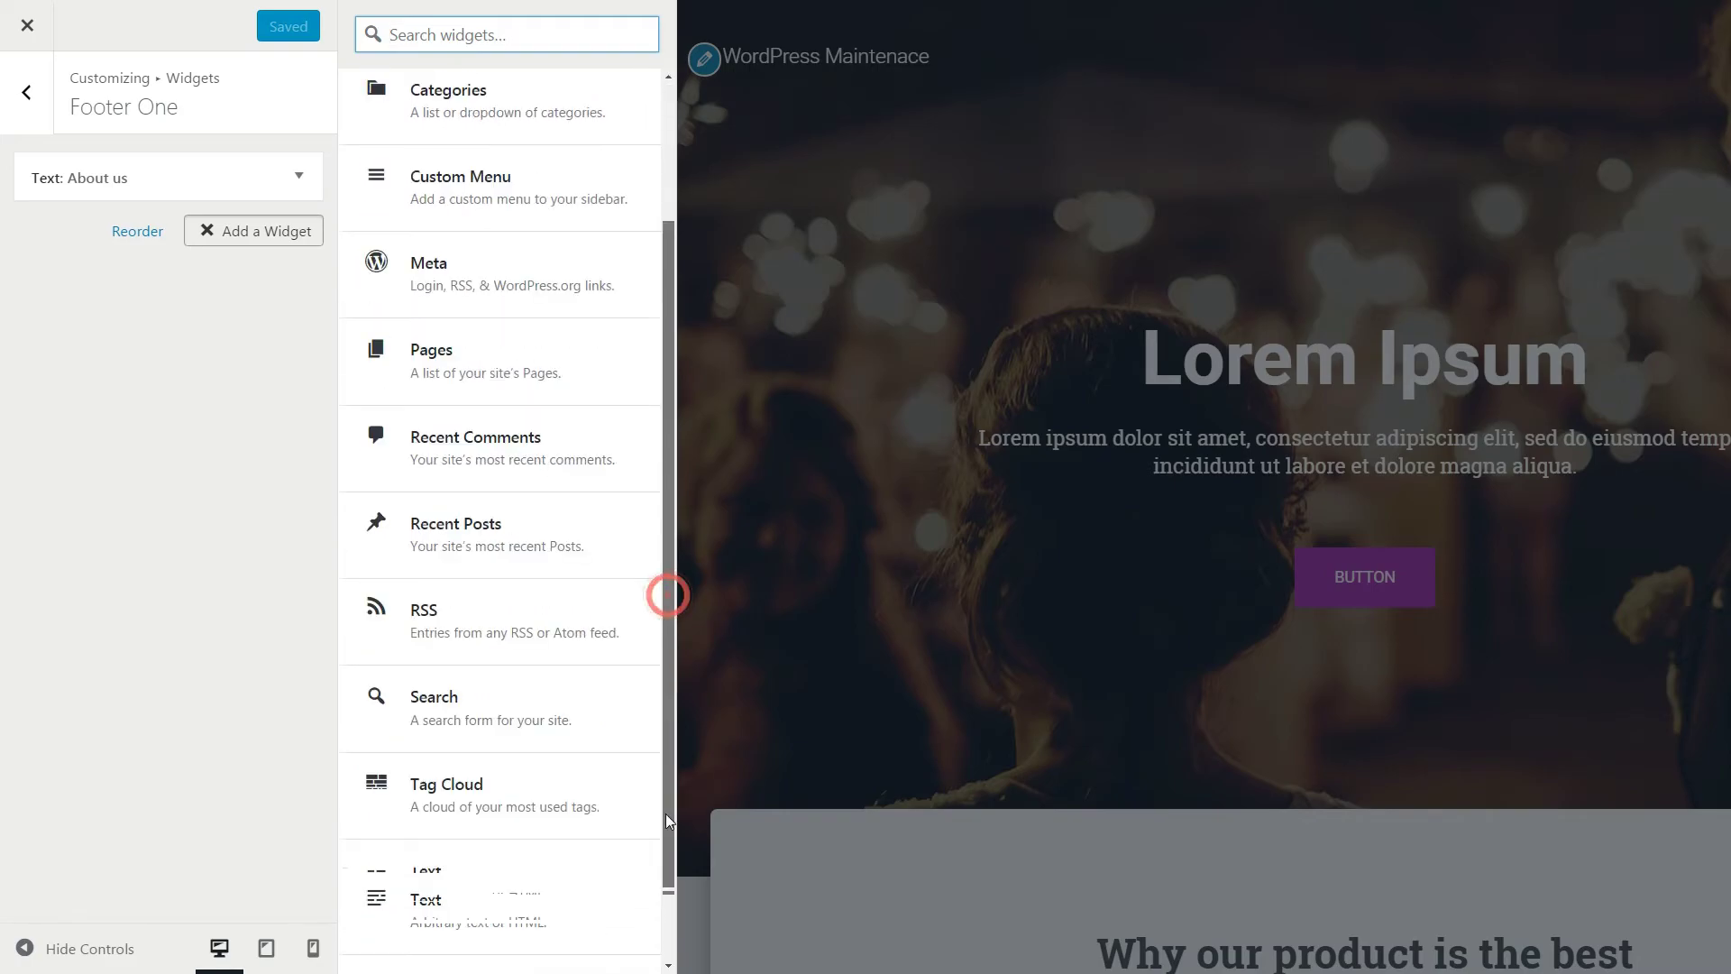